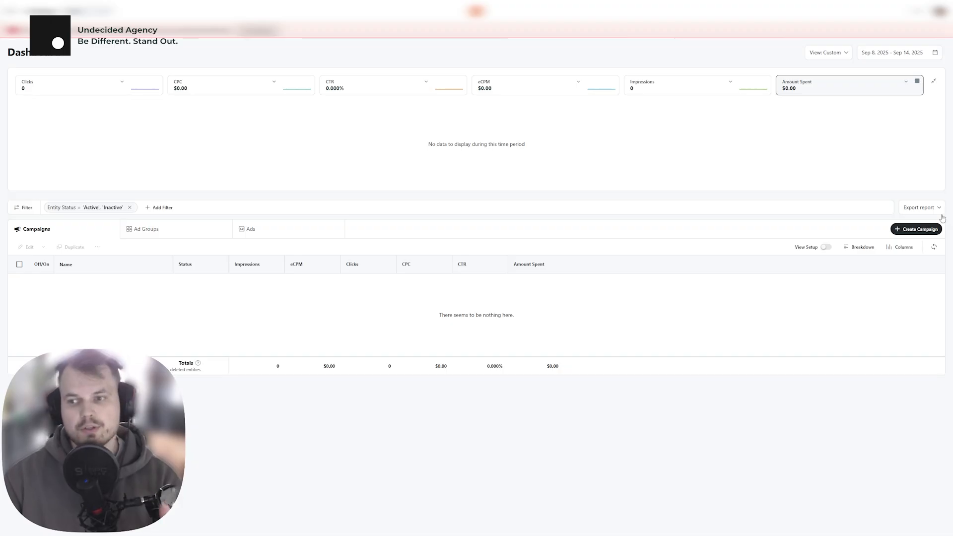
- Create a new campaign and name it YouTube 101
{"action": "left_click", "coordinate": [923, 233]}
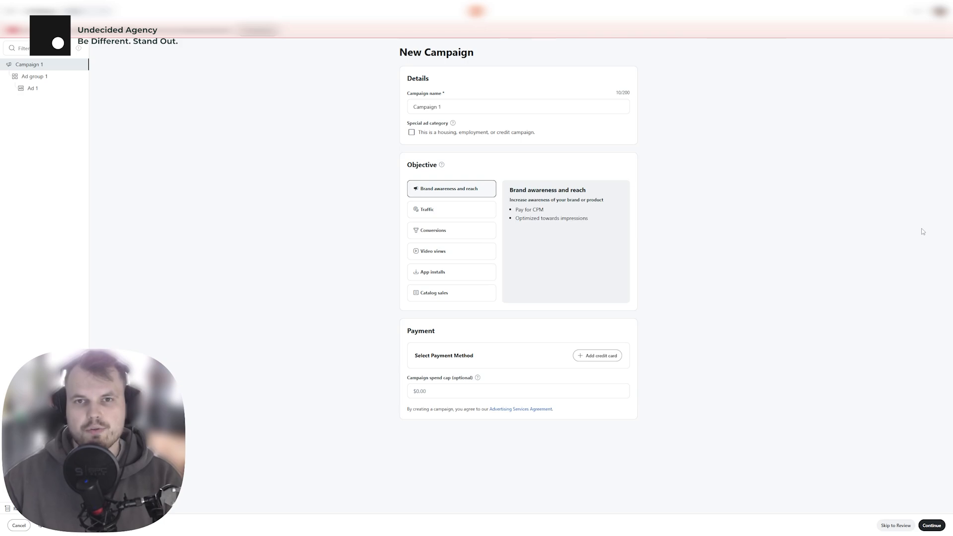
{"action": "left_click", "coordinate": [475, 107]}
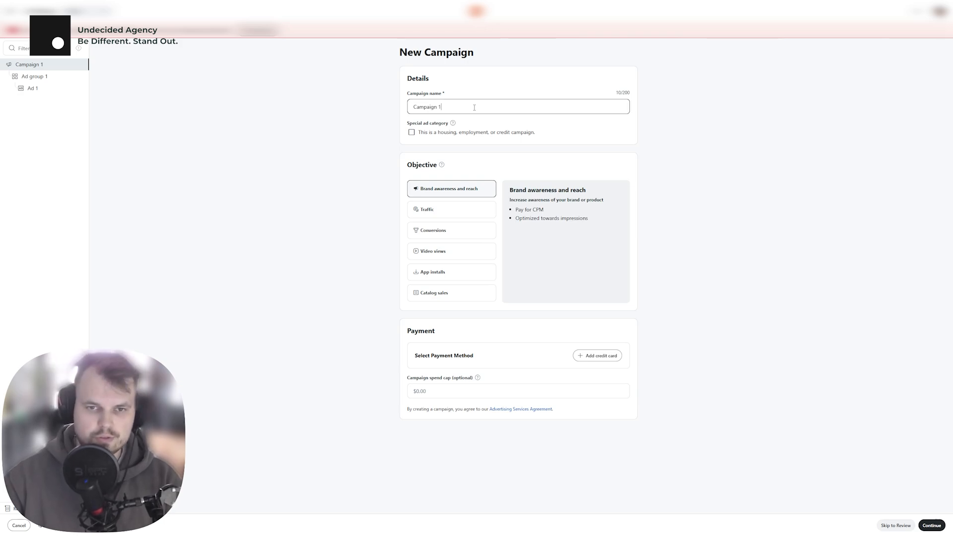
{"action": "key", "text": "ctrl+a"}
{"action": "type", "text": "You"}
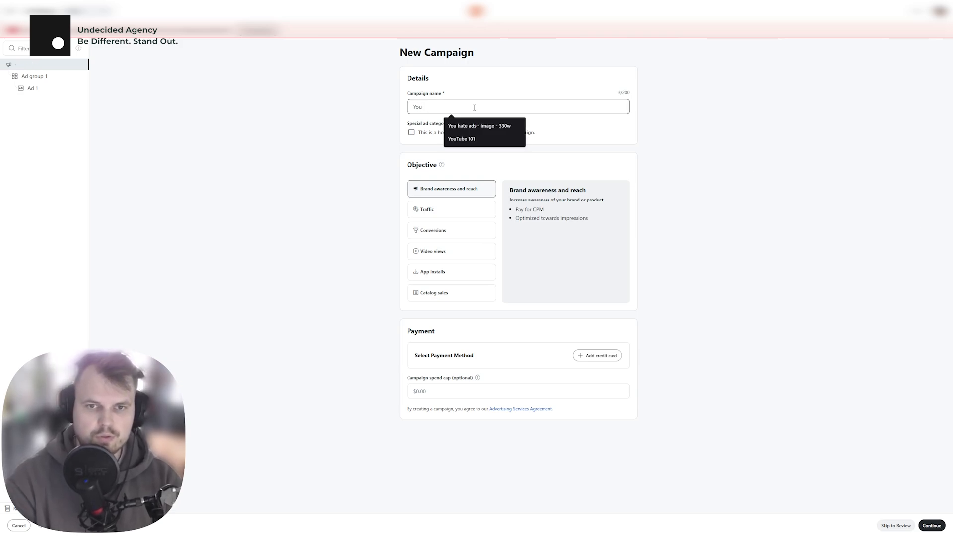
{"action": "type", "text": "Tube 101"}
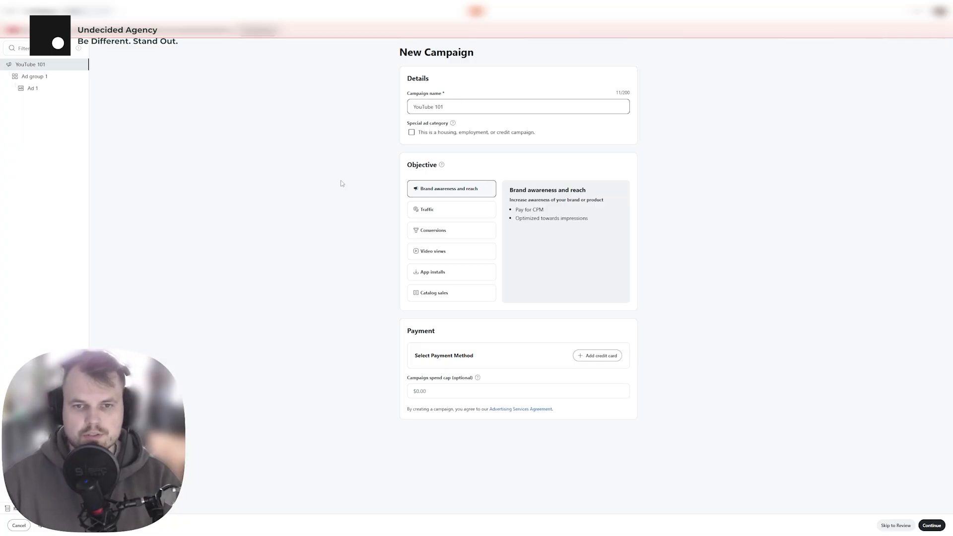
{"action": "left_click", "coordinate": [340, 185]}
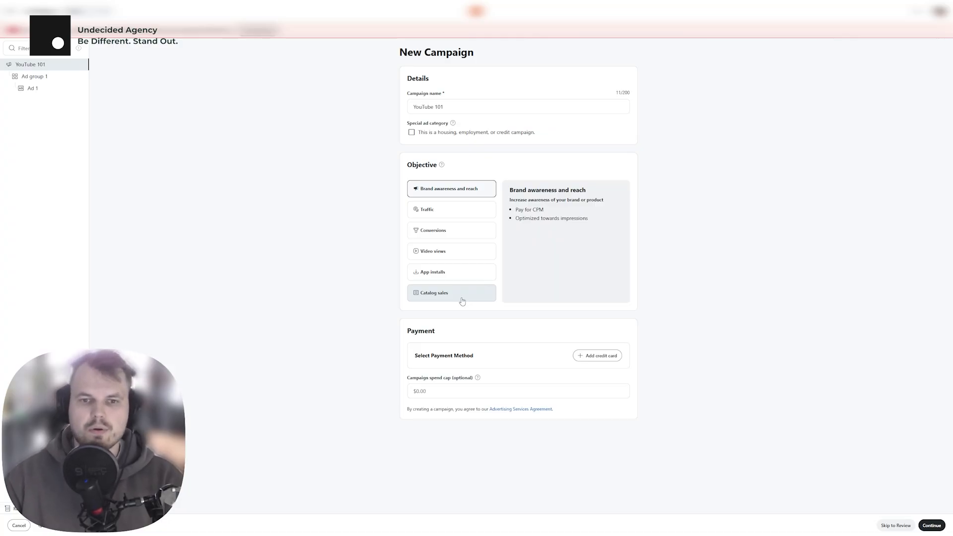
- Choose Conversions as the campaign objective, leave the spend cap empty and continue to the ad group setup
{"action": "left_click", "coordinate": [444, 233]}
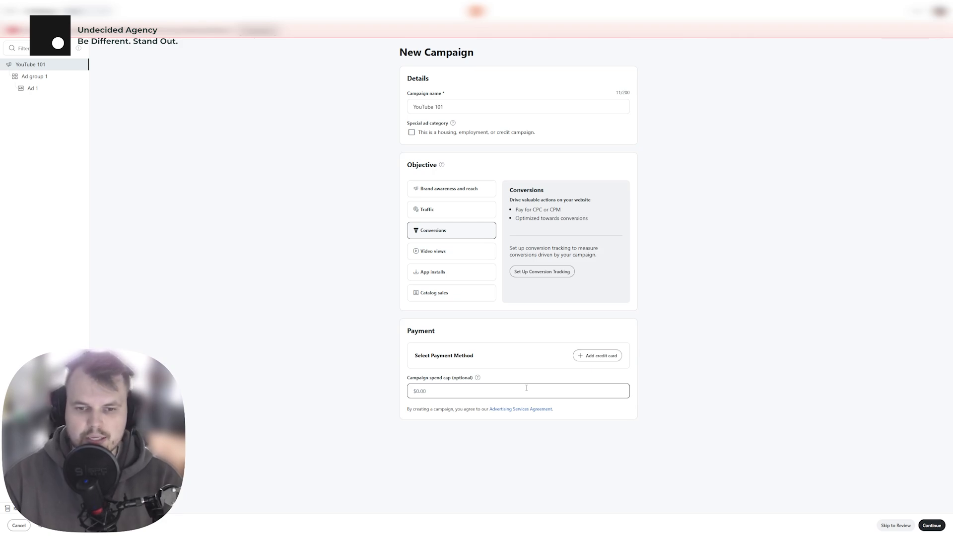
{"action": "left_click", "coordinate": [473, 390]}
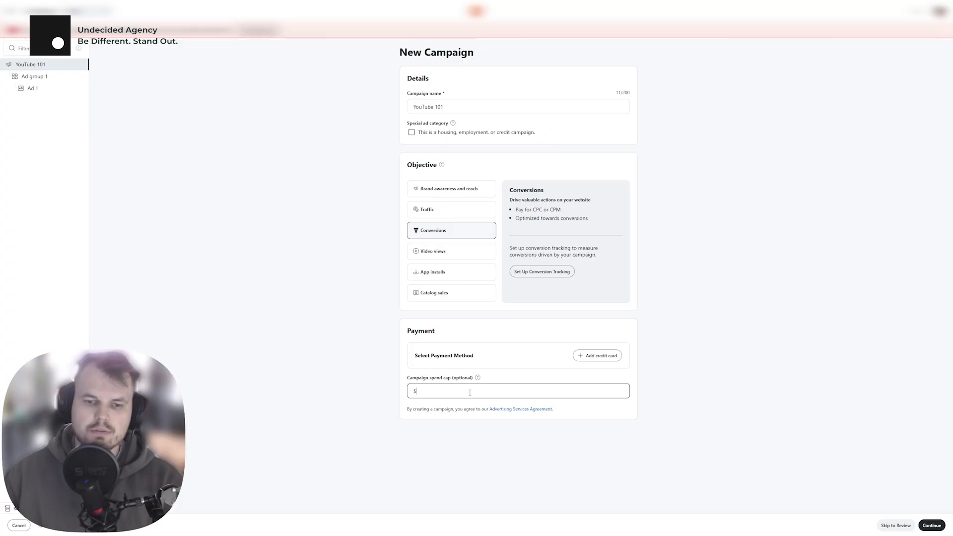
{"action": "left_click", "coordinate": [715, 380]}
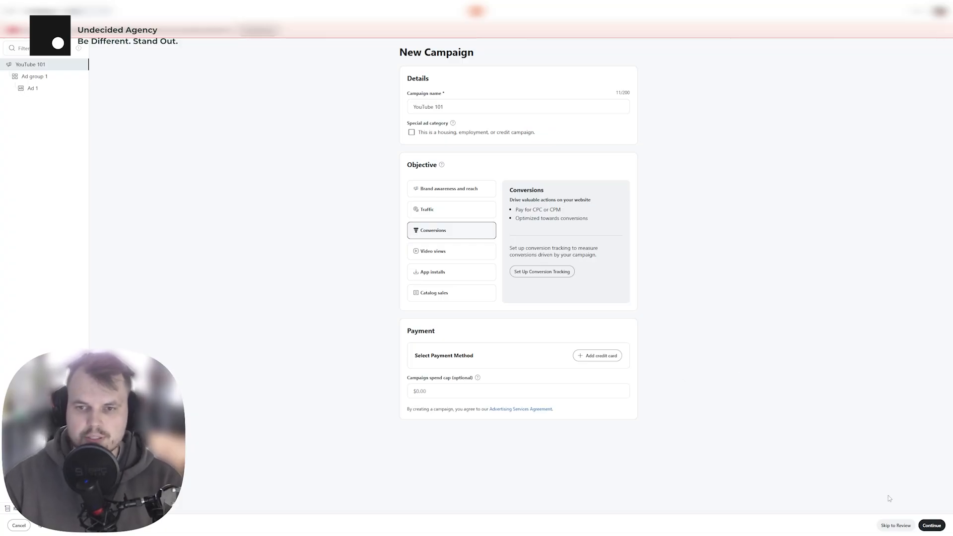
{"action": "left_click", "coordinate": [926, 526]}
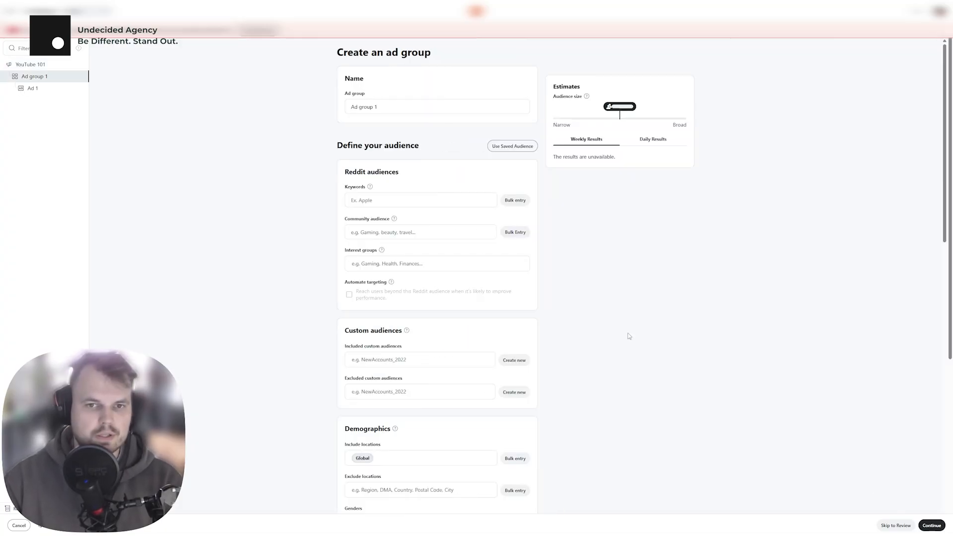
- Name the ad group Awareness
{"action": "type", "text": "Awarenes"}
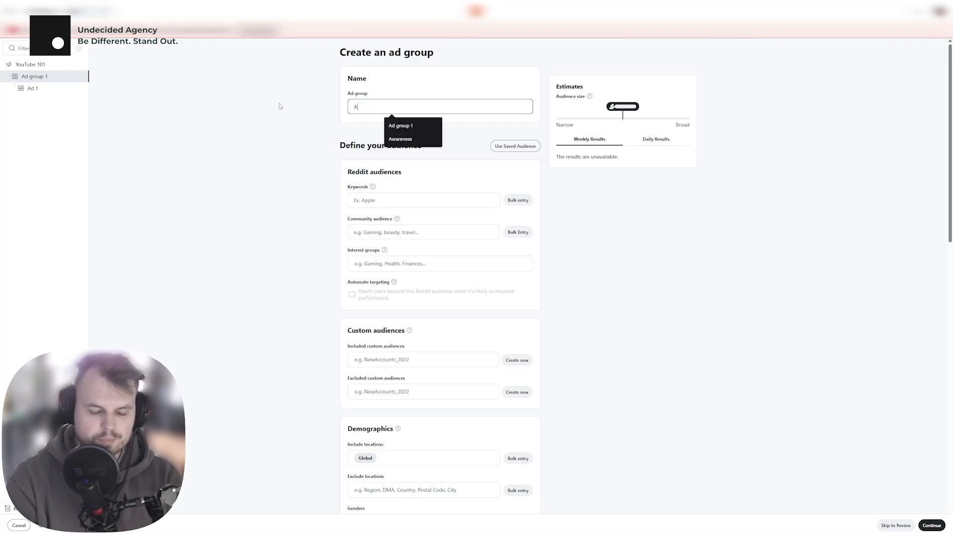
{"action": "type", "text": "s"}
{"action": "left_click", "coordinate": [279, 104]}
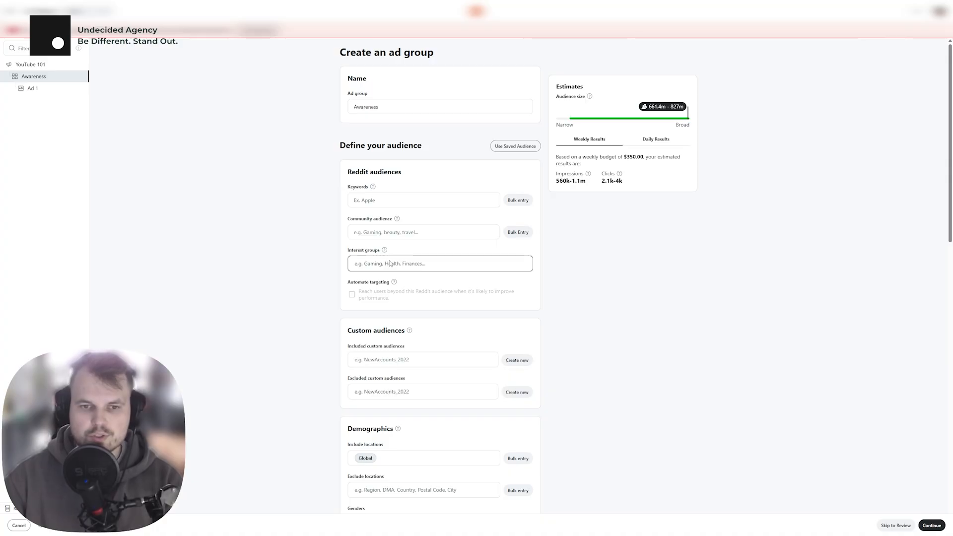
- Search the community audience for dog and add the r/dogs community
{"action": "left_click", "coordinate": [403, 238]}
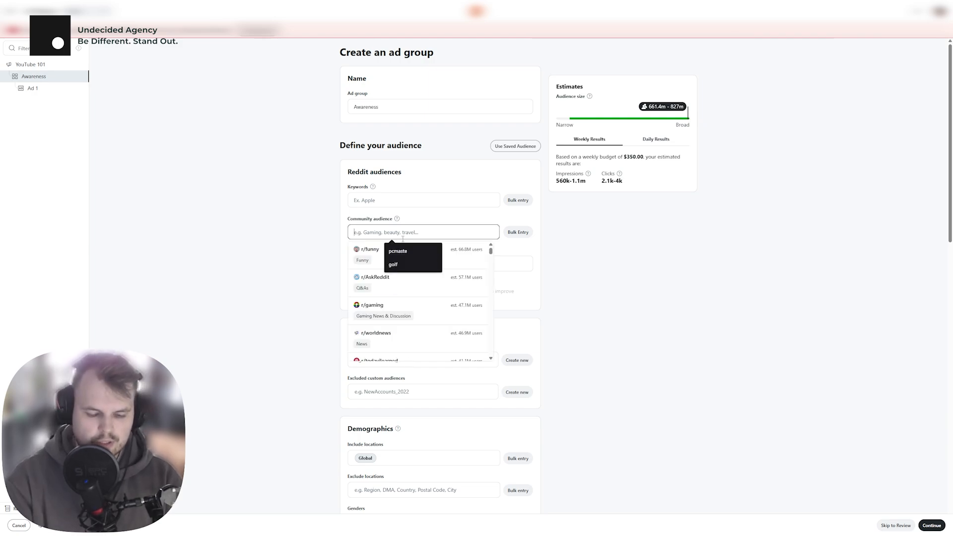
{"action": "type", "text": "dog"}
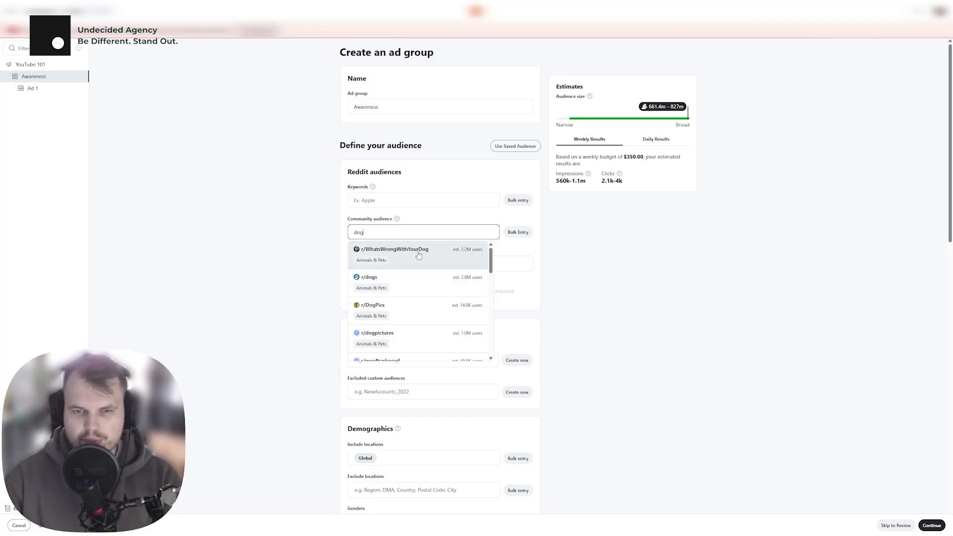
{"action": "left_click", "coordinate": [415, 283]}
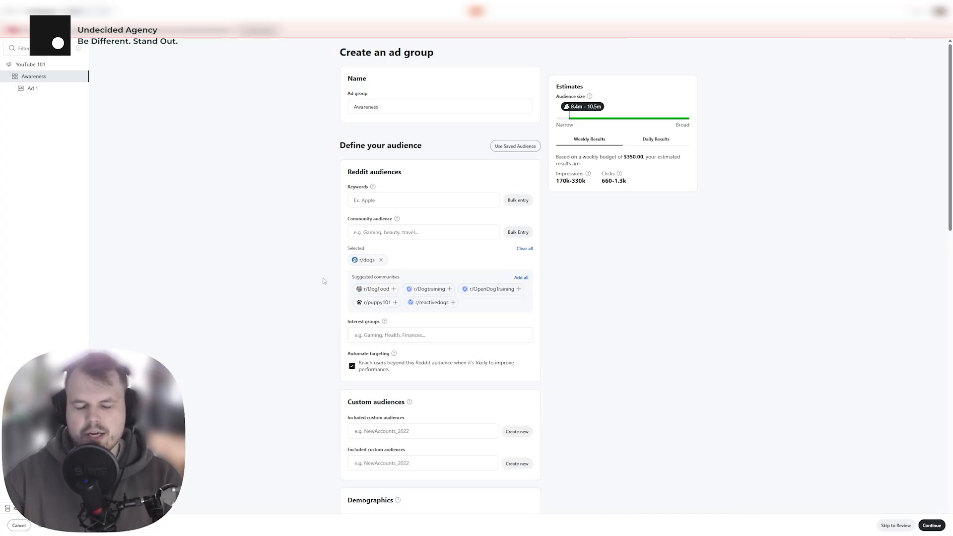
- Add the suggested communities r/DogFood, r/Dogtraining, r/OpenDogTraining, r/puppy101, r/reactivedogs, r/dogallergies and r/DogTrainingTips to the audience
{"action": "left_click", "coordinate": [377, 290]}
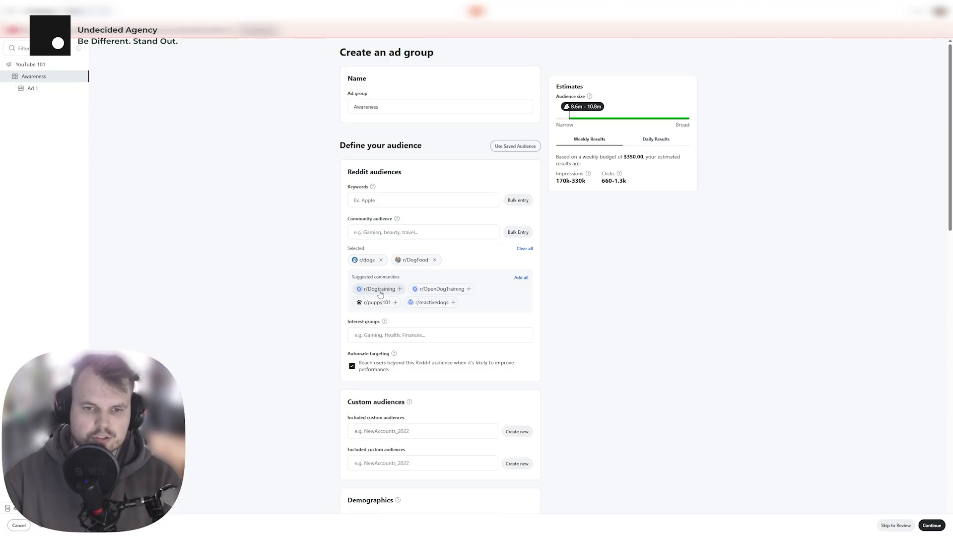
{"action": "left_click", "coordinate": [380, 290]}
{"action": "left_click", "coordinate": [387, 293]}
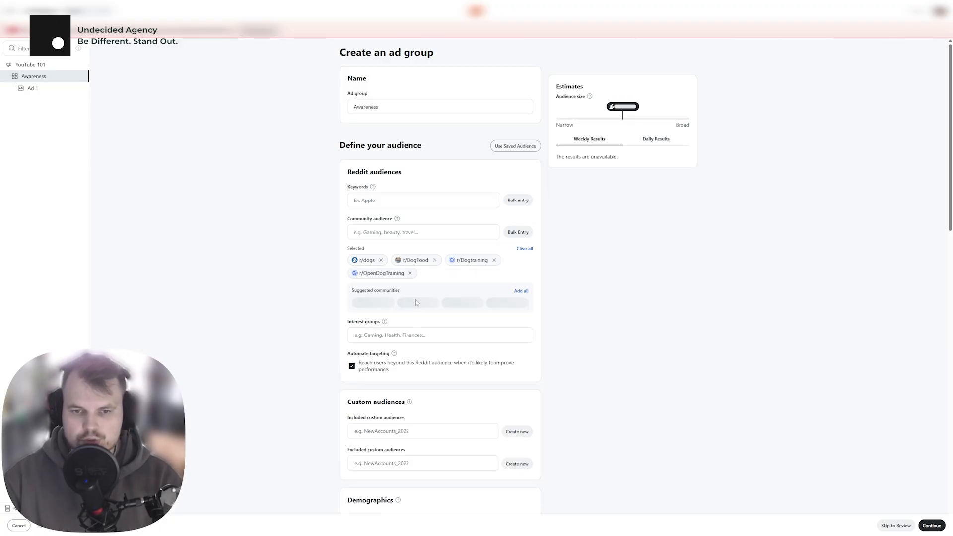
{"action": "left_click", "coordinate": [379, 303]}
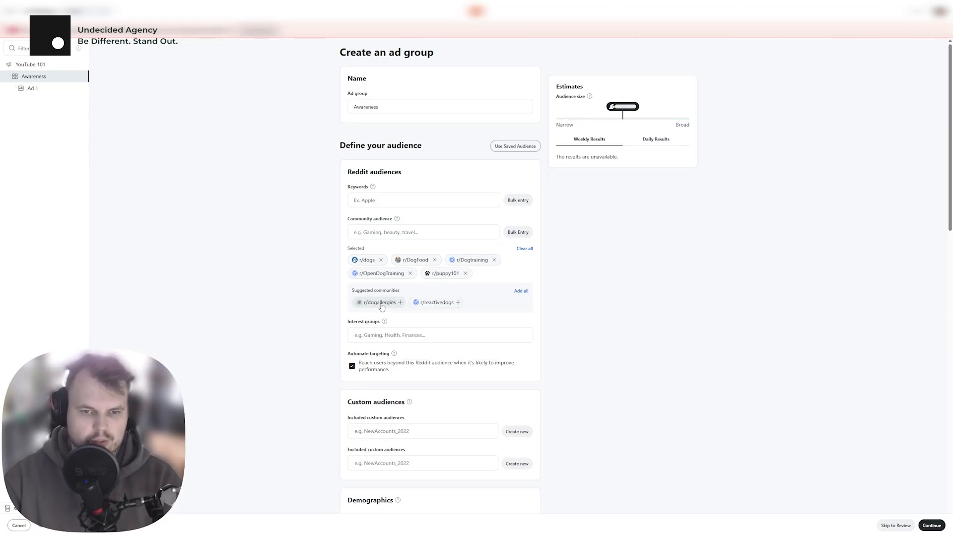
{"action": "left_click", "coordinate": [377, 303]}
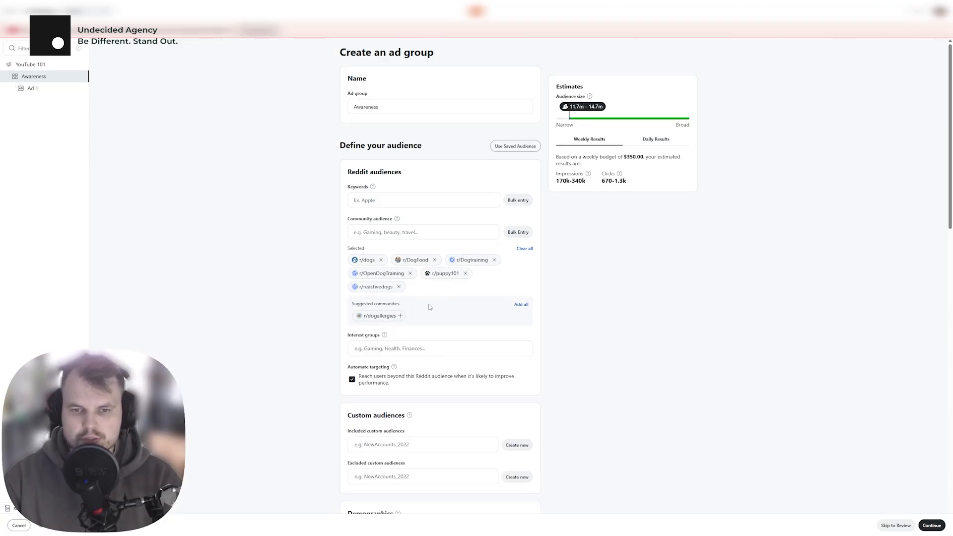
{"action": "left_click", "coordinate": [373, 318]}
{"action": "left_click", "coordinate": [378, 316]}
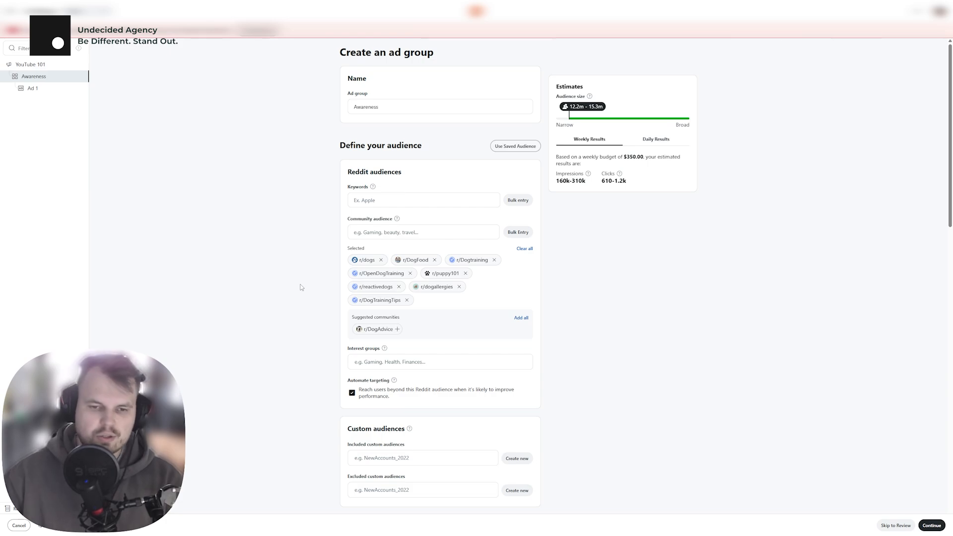
- Turn off automated targeting beyond the selected Reddit audience
{"action": "scroll", "coordinate": [291, 278], "scroll_direction": "down", "scroll_amount": 1}
{"action": "scroll", "coordinate": [291, 278], "scroll_direction": "down", "scroll_amount": 4}
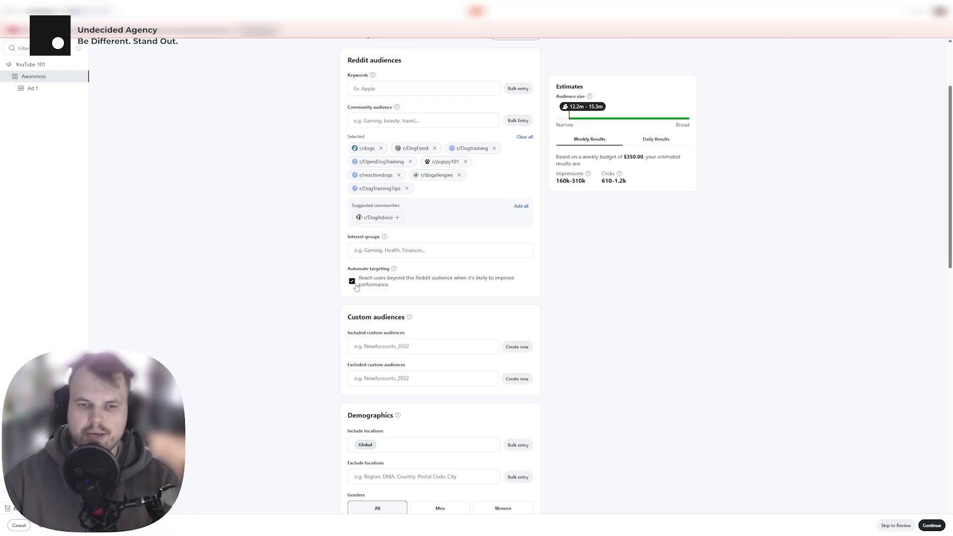
{"action": "left_click", "coordinate": [354, 283]}
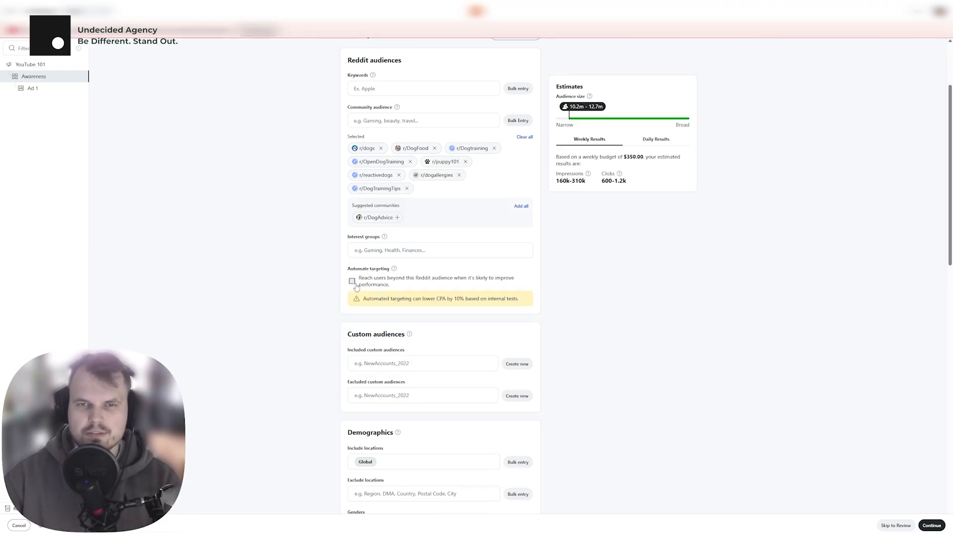
{"action": "scroll", "coordinate": [355, 287], "scroll_direction": "up", "scroll_amount": 1}
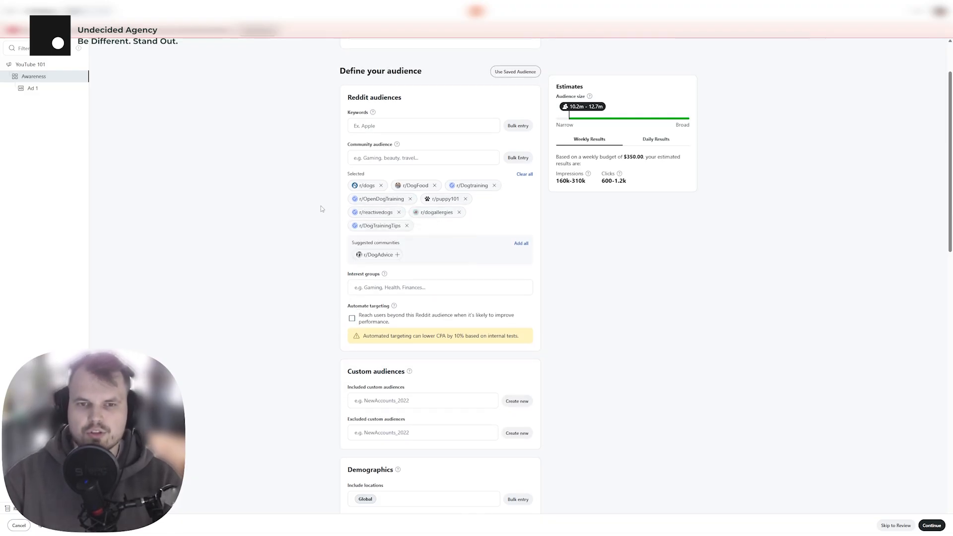
{"action": "scroll", "coordinate": [320, 219], "scroll_direction": "down", "scroll_amount": 5}
{"action": "scroll", "coordinate": [318, 250], "scroll_direction": "up", "scroll_amount": 4}
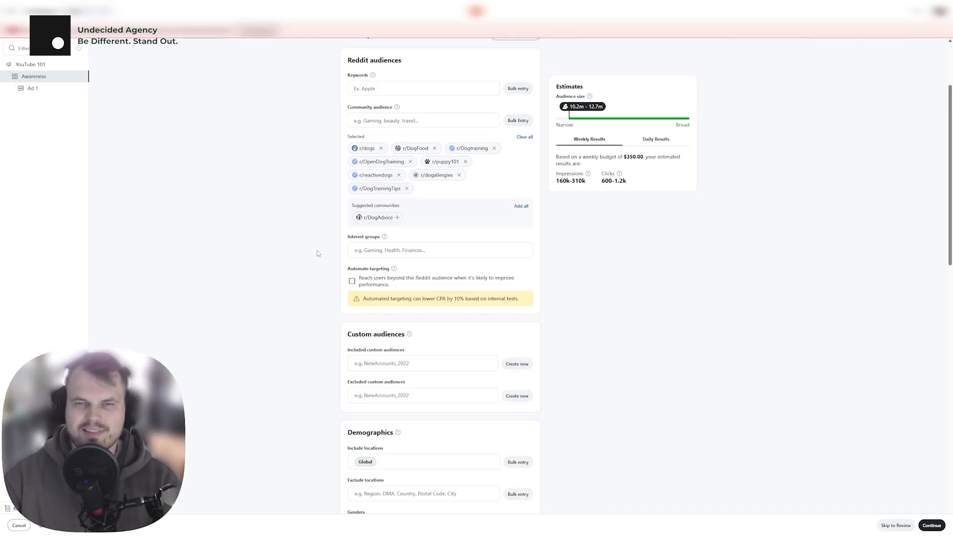
- Browse the Region or State and Countries options for the included locations without choosing any
{"action": "scroll", "coordinate": [318, 253], "scroll_direction": "down", "scroll_amount": 5}
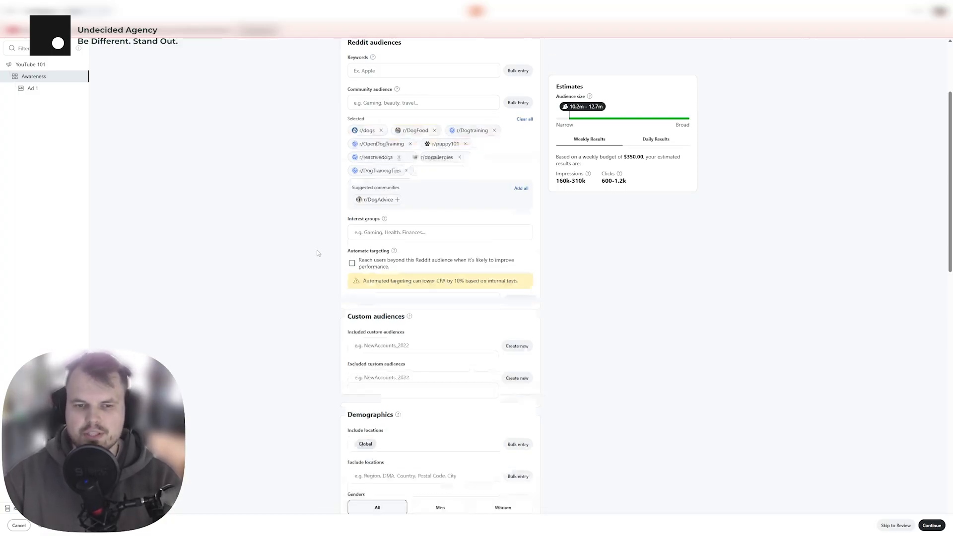
{"action": "scroll", "coordinate": [318, 253], "scroll_direction": "down", "scroll_amount": 1}
{"action": "left_click", "coordinate": [415, 204]}
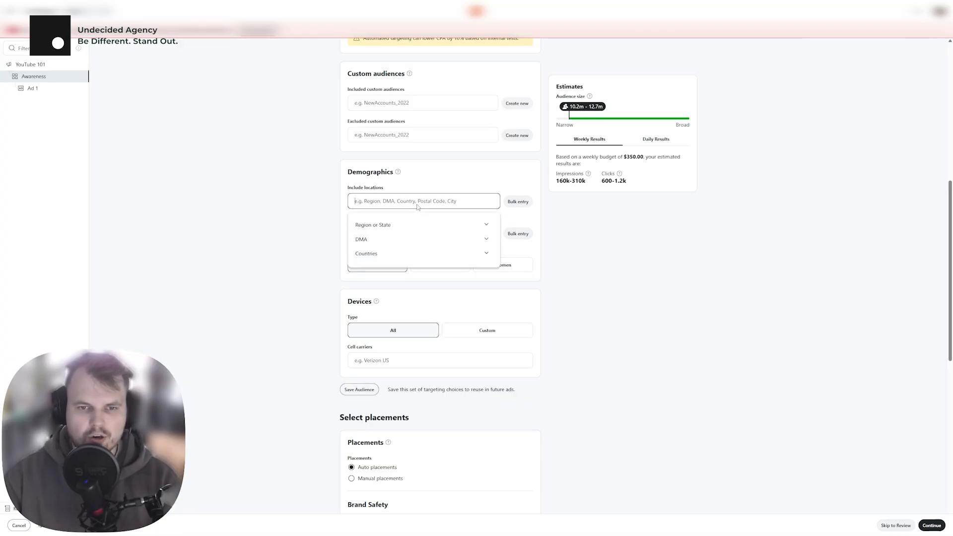
{"action": "left_click", "coordinate": [398, 230]}
{"action": "scroll", "coordinate": [412, 263], "scroll_direction": "down", "scroll_amount": 5}
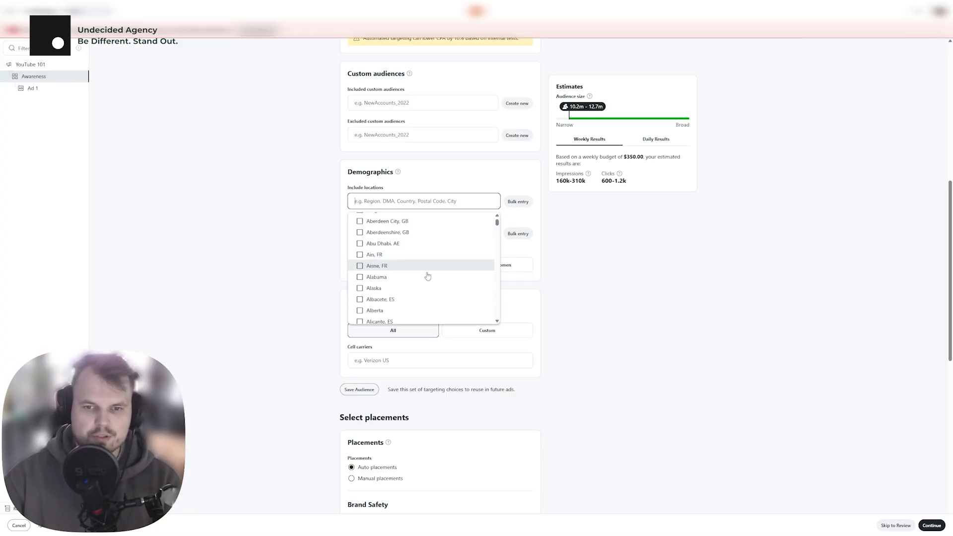
{"action": "scroll", "coordinate": [428, 266], "scroll_direction": "up", "scroll_amount": 5}
{"action": "left_click", "coordinate": [482, 227]}
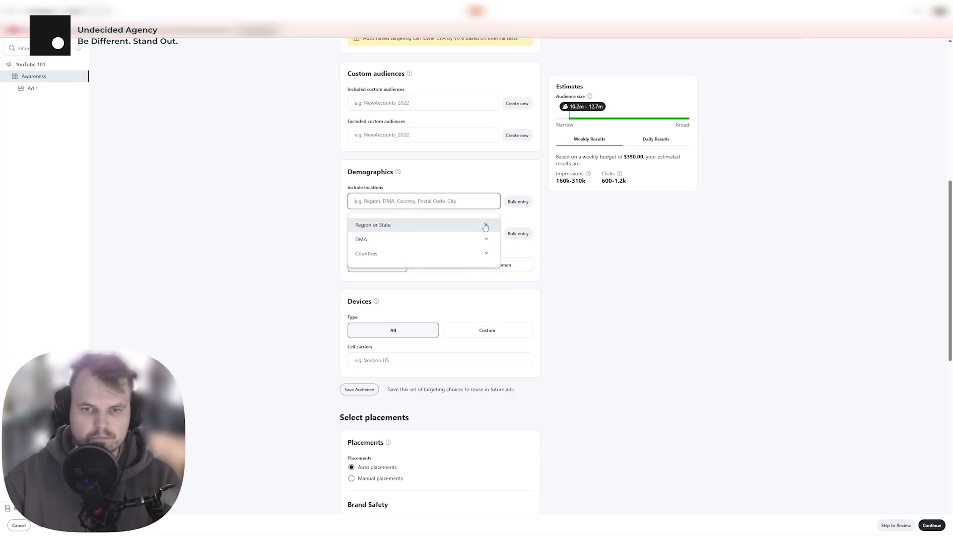
{"action": "left_click", "coordinate": [419, 253]}
{"action": "mouse_move", "coordinate": [498, 226]}
{"action": "left_mouse_down"}
{"action": "mouse_move", "coordinate": [505, 305]}
{"action": "mouse_move", "coordinate": [499, 216]}
{"action": "left_mouse_up"}
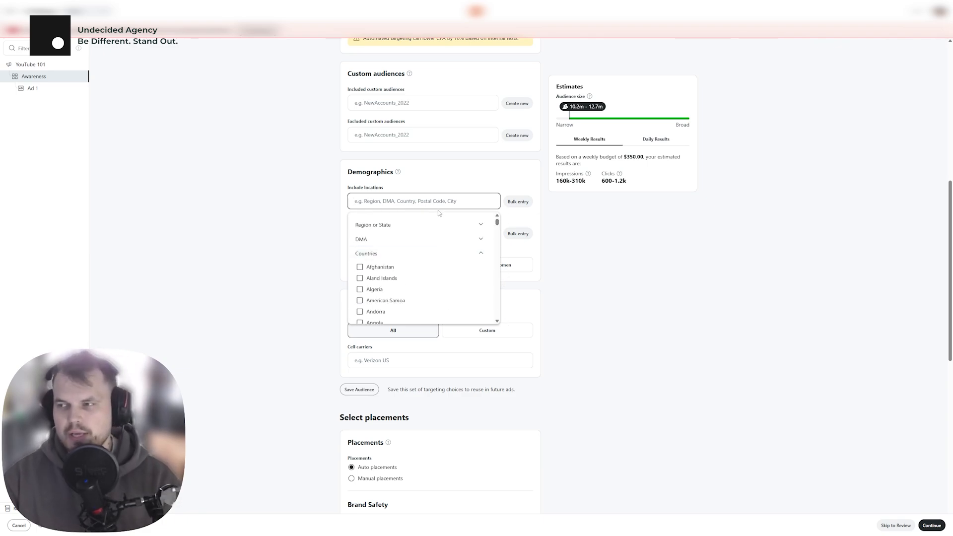
{"action": "left_click", "coordinate": [321, 207]}
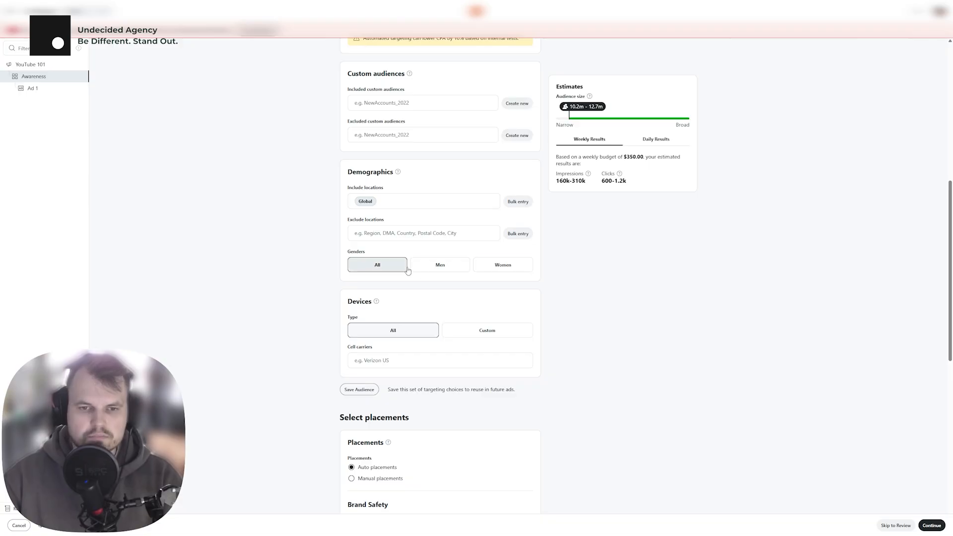
- Try limiting the gender targeting to Men and return it to All
{"action": "left_click", "coordinate": [440, 265]}
{"action": "left_click", "coordinate": [363, 265]}
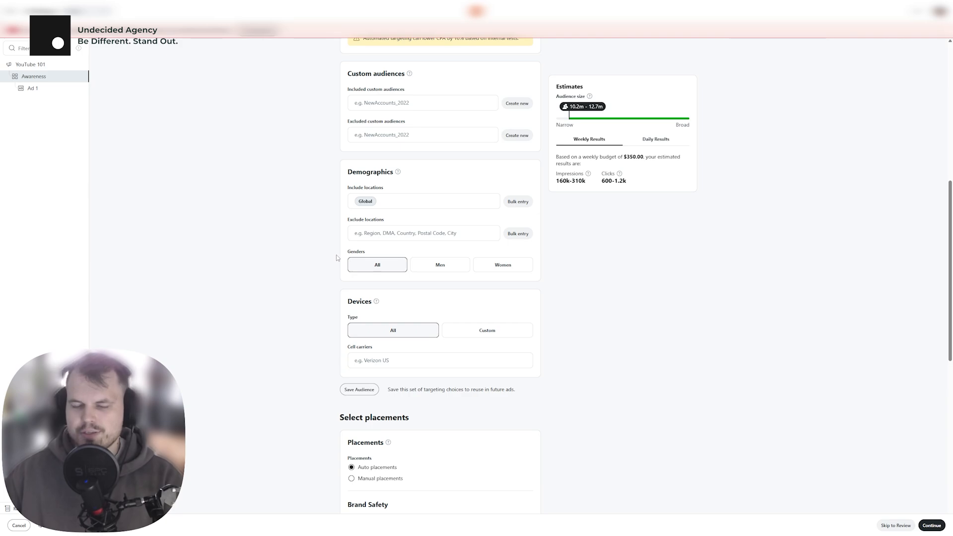
- Switch the device targeting type to Custom
{"action": "scroll", "coordinate": [336, 258], "scroll_direction": "up", "scroll_amount": 5}
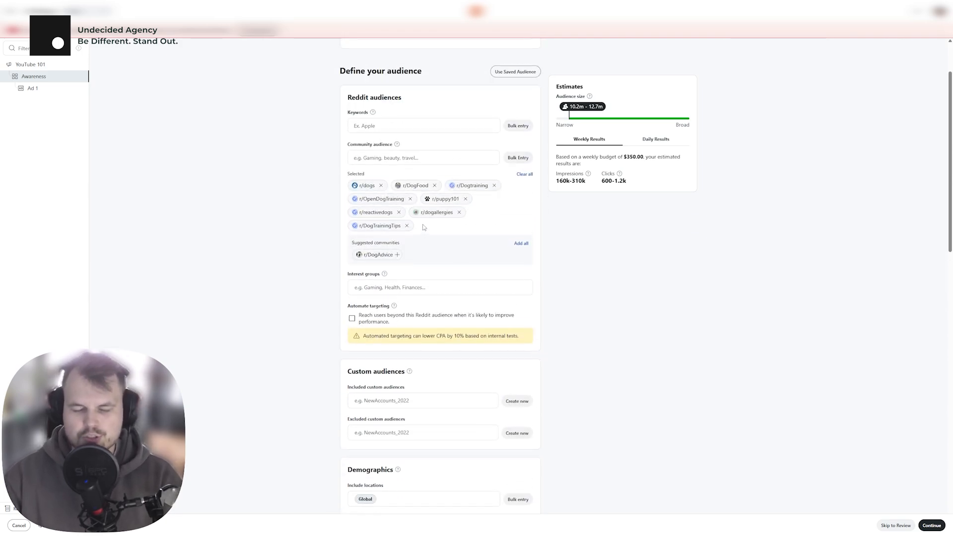
{"action": "scroll", "coordinate": [425, 229], "scroll_direction": "down", "scroll_amount": 3}
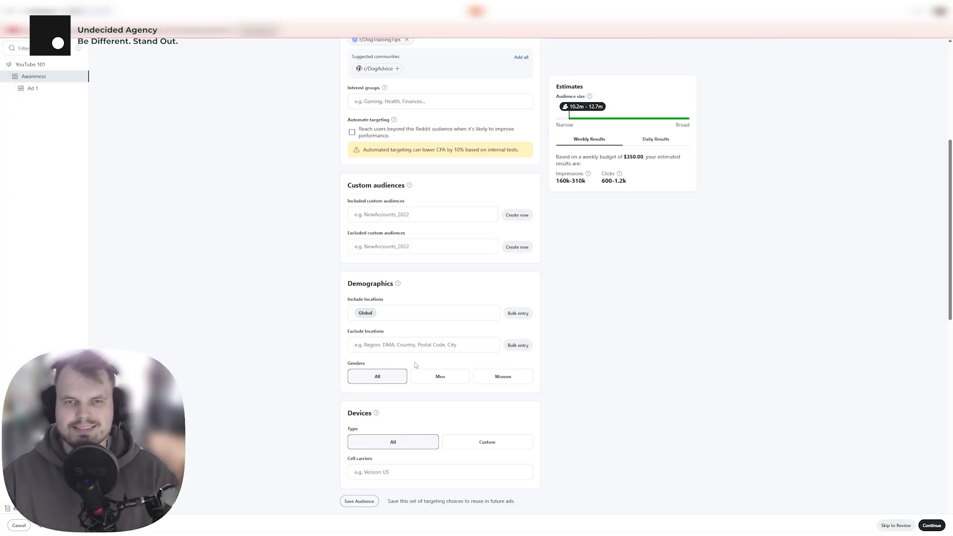
{"action": "scroll", "coordinate": [334, 358], "scroll_direction": "down", "scroll_amount": 2}
{"action": "scroll", "coordinate": [338, 352], "scroll_direction": "down", "scroll_amount": 2}
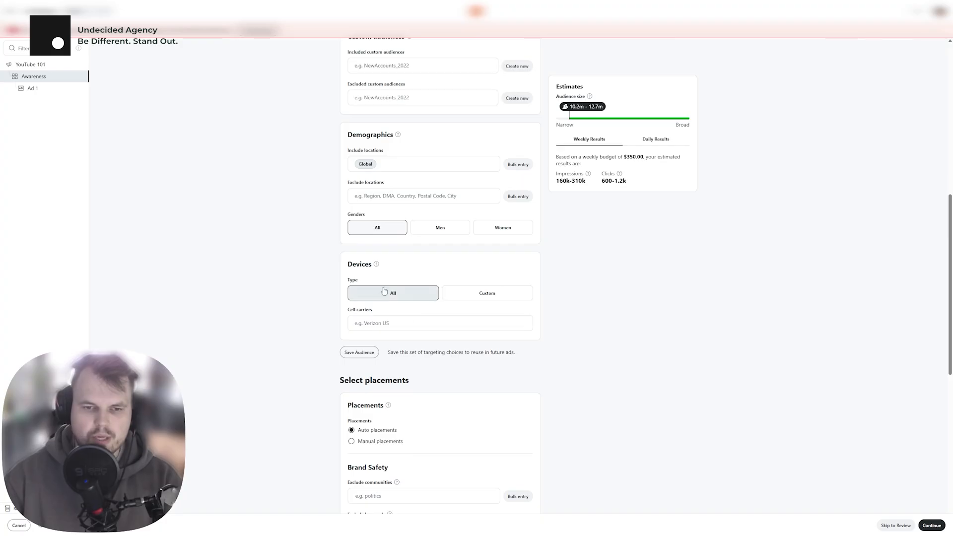
{"action": "scroll", "coordinate": [507, 301], "scroll_direction": "down", "scroll_amount": 2}
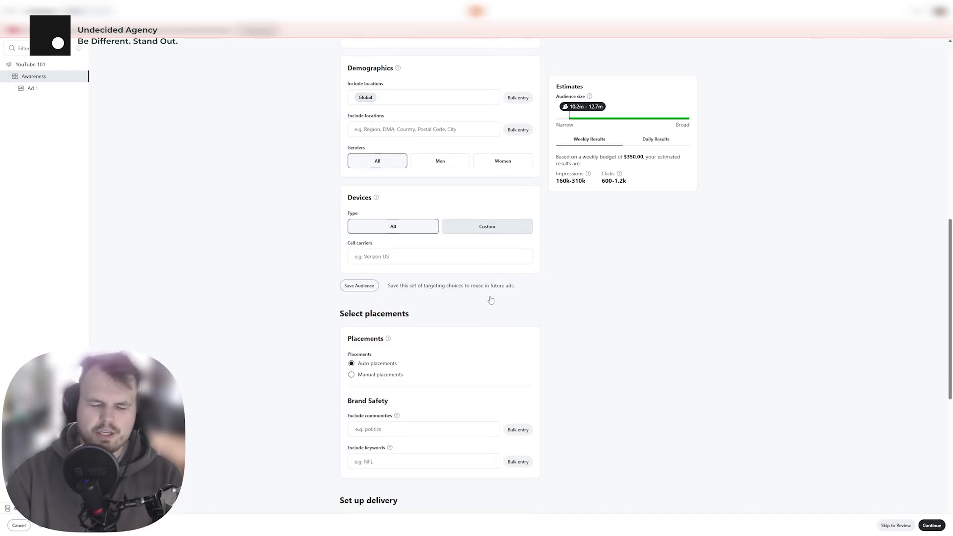
{"action": "left_click", "coordinate": [506, 221]}
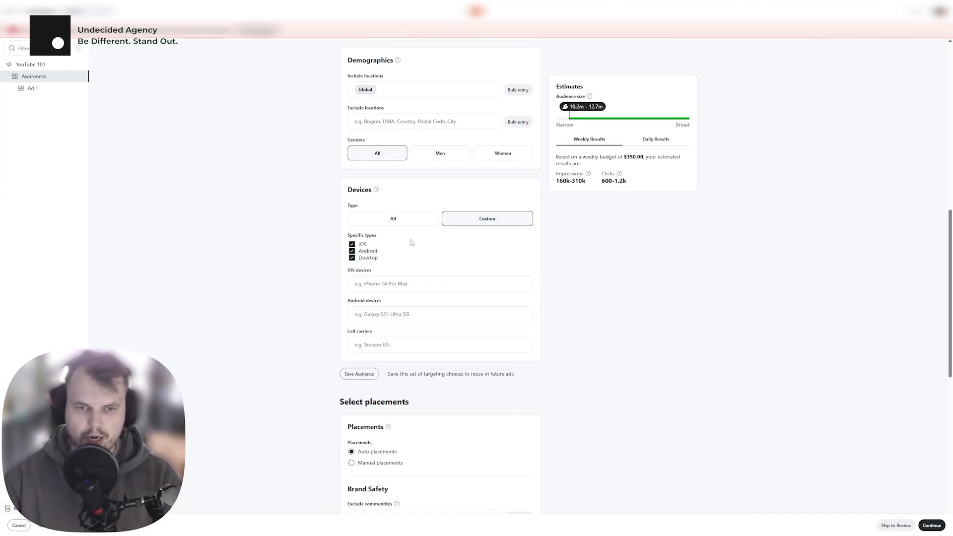
- Return the device targeting type to All
{"action": "left_click", "coordinate": [393, 224]}
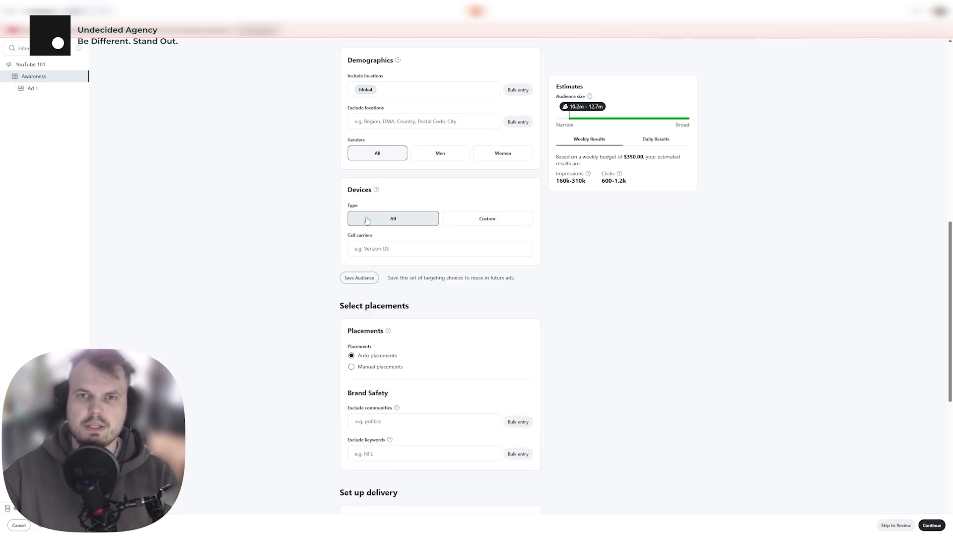
- Switch to manual placements and turn off Conversations so that only Feed is used, confirming the removal of multiple placements
{"action": "scroll", "coordinate": [338, 209], "scroll_direction": "down", "scroll_amount": 1}
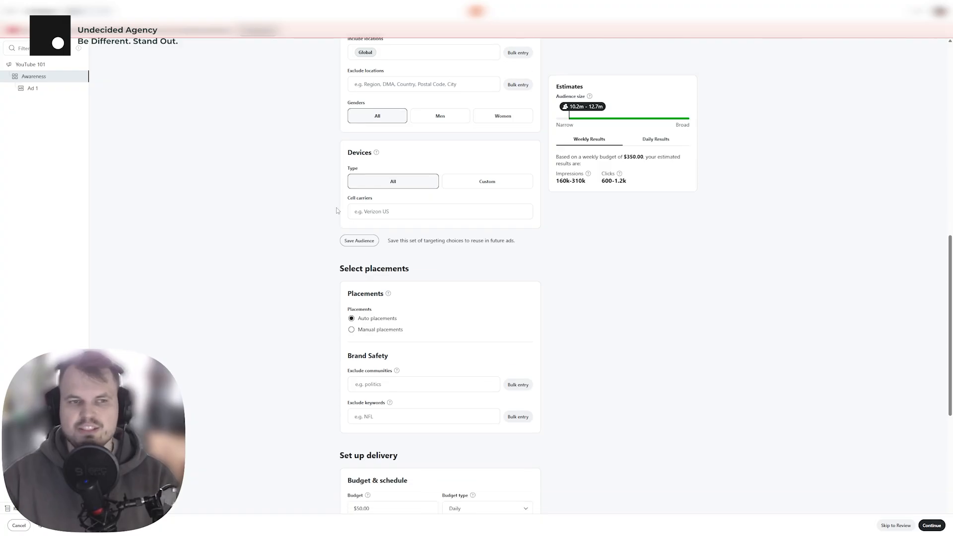
{"action": "scroll", "coordinate": [338, 209], "scroll_direction": "down", "scroll_amount": 2}
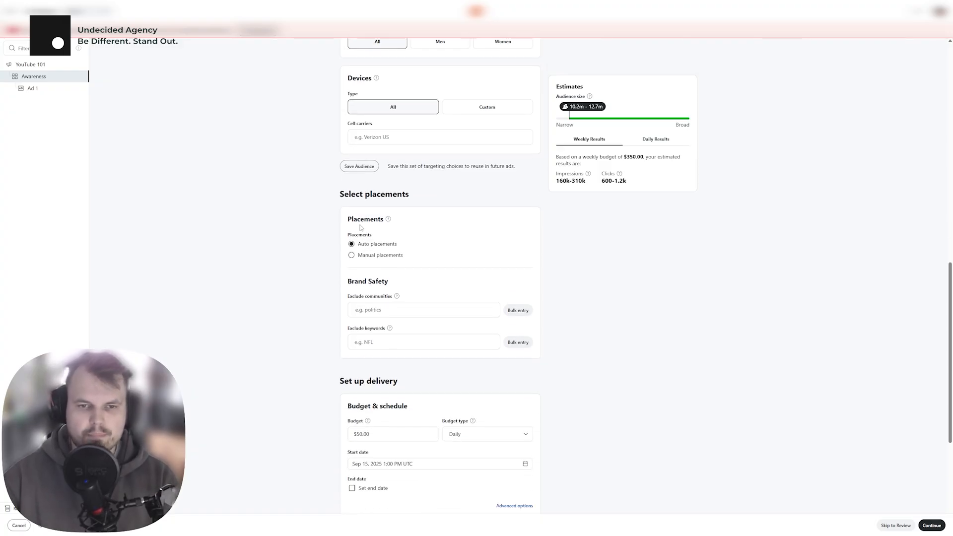
{"action": "left_click", "coordinate": [367, 255]}
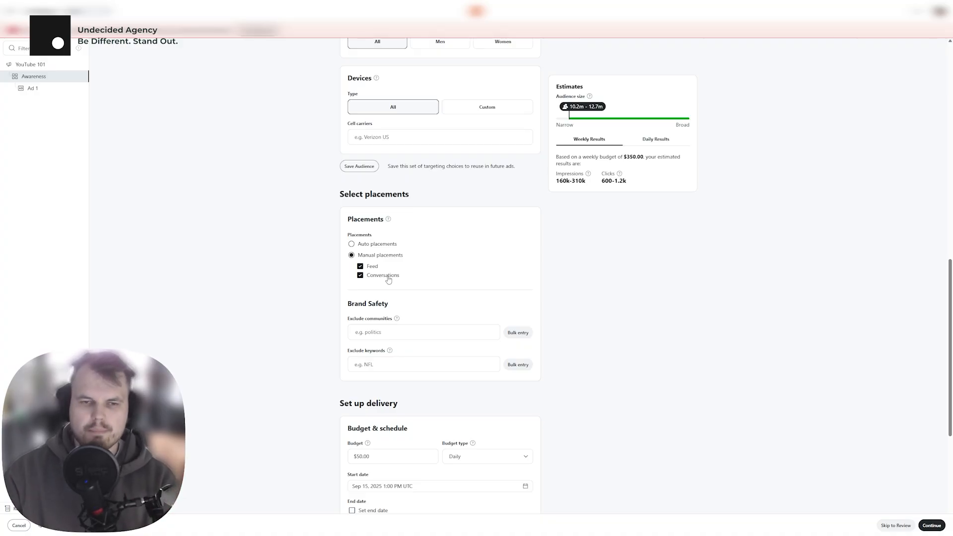
{"action": "left_click", "coordinate": [389, 280]}
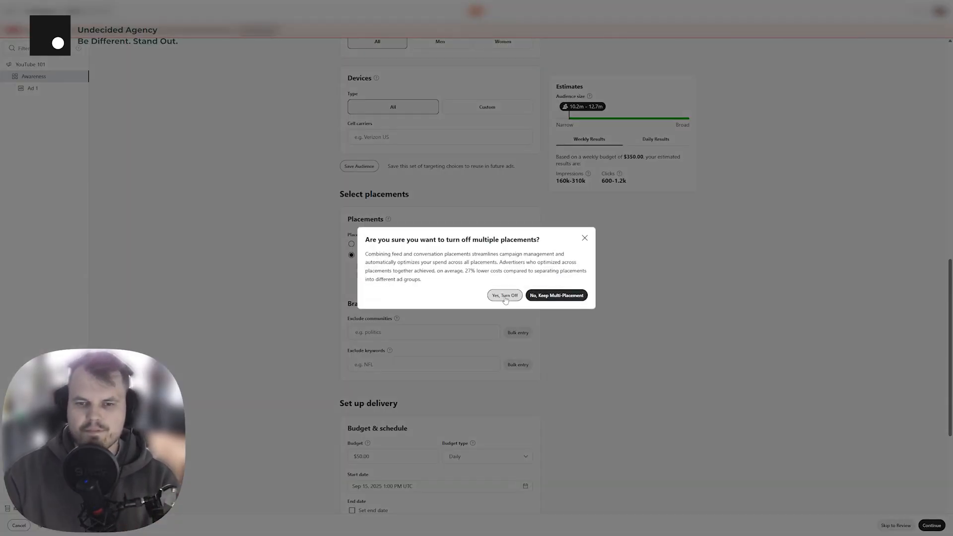
{"action": "left_click", "coordinate": [505, 296]}
- Exclude the politics community in the Brand Safety settings
{"action": "scroll", "coordinate": [378, 264], "scroll_direction": "down", "scroll_amount": 2}
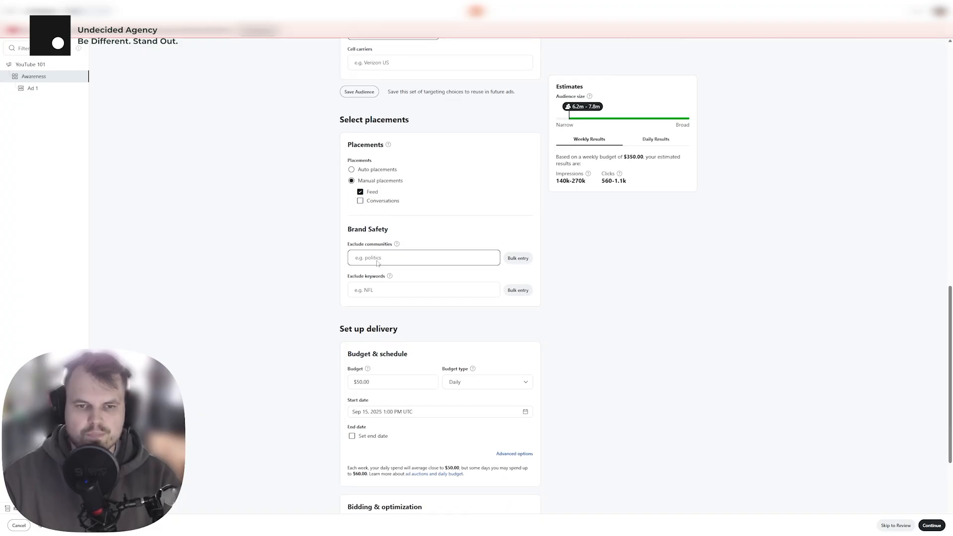
{"action": "left_click", "coordinate": [378, 263]}
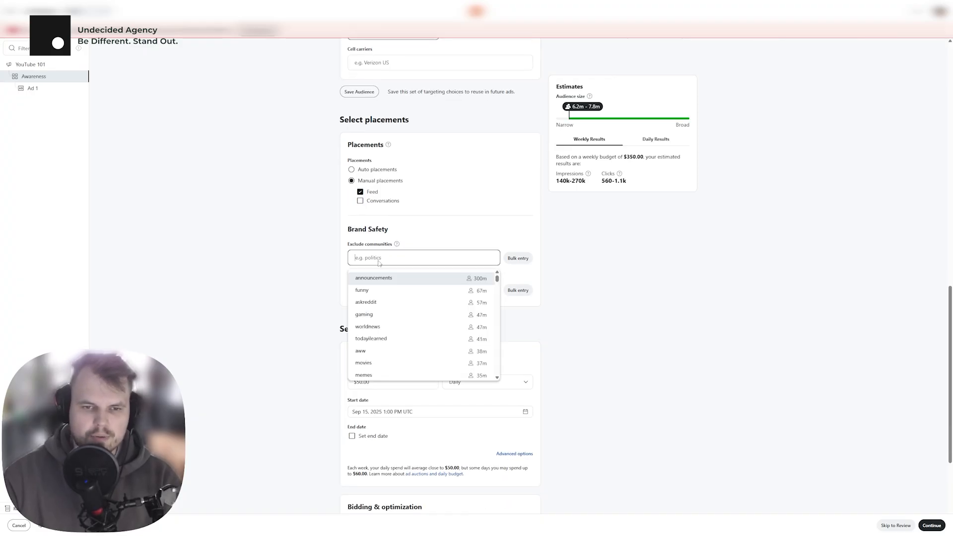
{"action": "type", "text": "polit"}
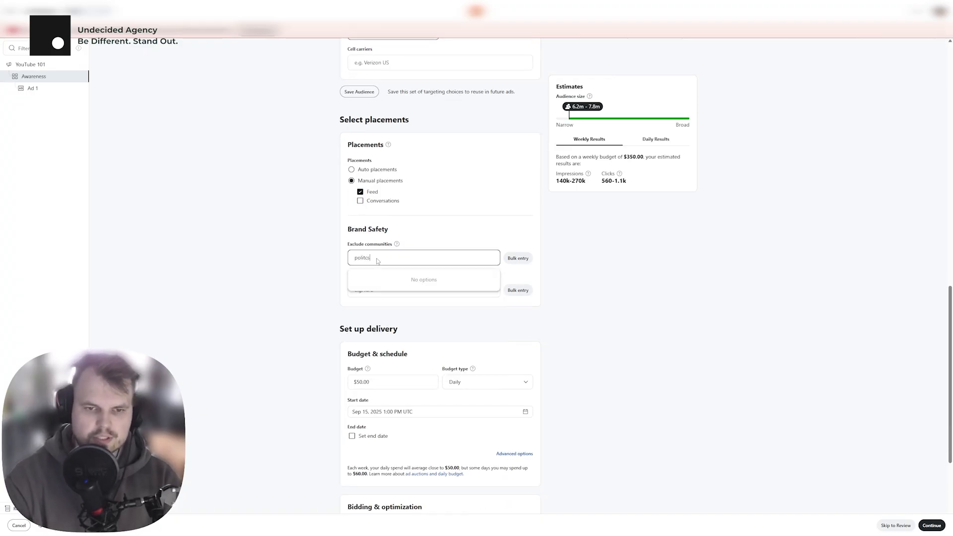
{"action": "key", "text": "Return"}
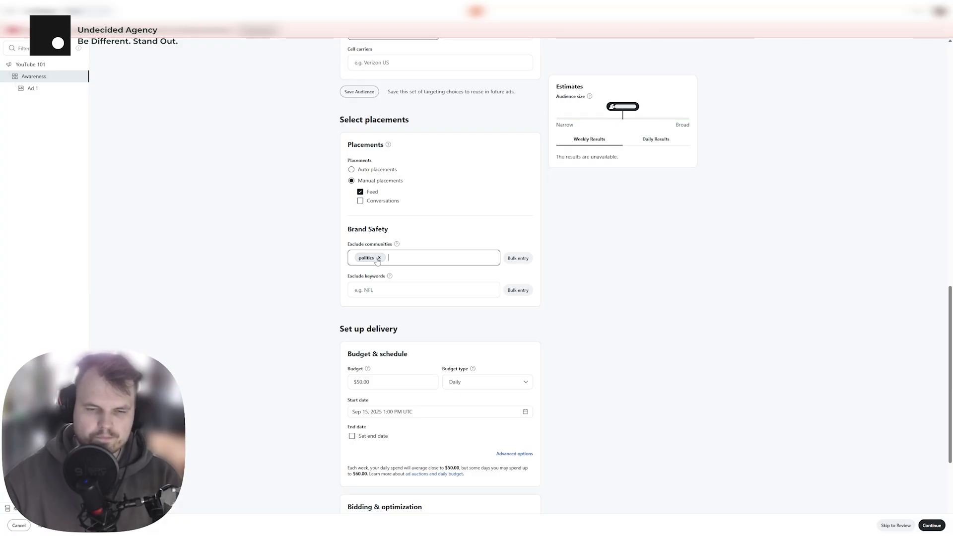
- Search the communities to exclude for democra and voting, clearing each search without adding anything
{"action": "left_click", "coordinate": [402, 259]}
{"action": "type", "text": "democra"}
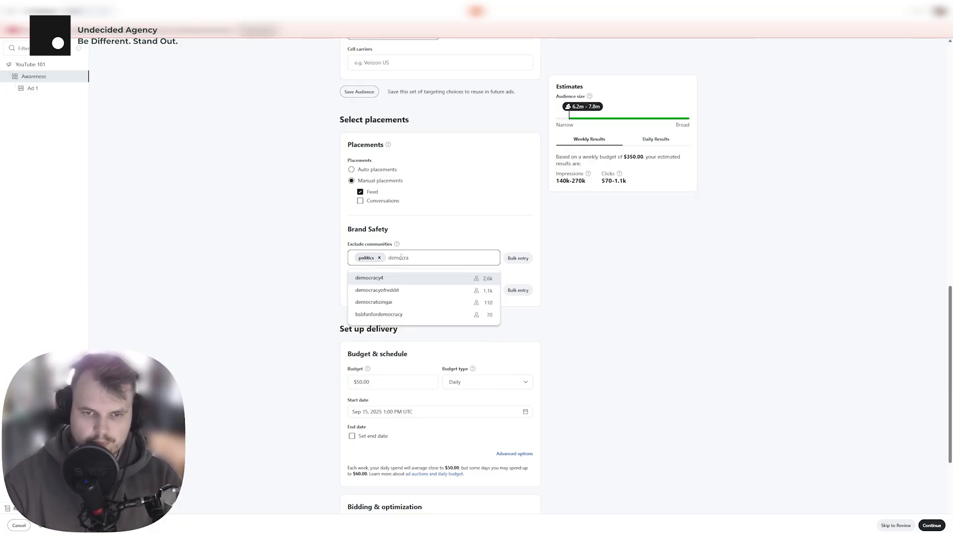
{"action": "key", "text": "BackSpace"}
{"action": "key", "text": "BackSpace"}
{"action": "key", "text": "BackSpace"}
{"action": "key", "text": "BackSpace"}
{"action": "key", "text": "BackSpace"}
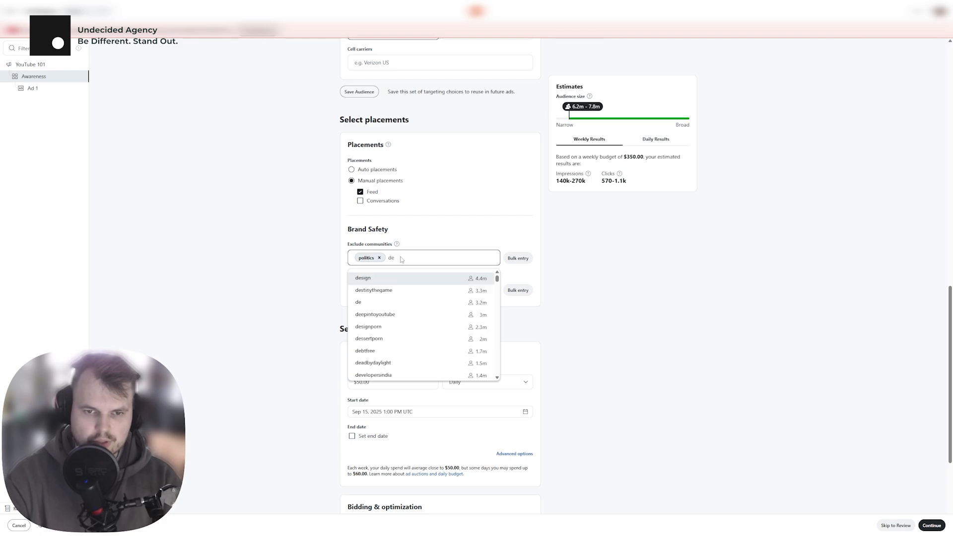
{"action": "key", "text": "BackSpace"}
{"action": "key", "text": "BackSpace"}
{"action": "type", "text": "voting"}
{"action": "key", "text": "BackSpace"}
{"action": "key", "text": "BackSpace"}
{"action": "key", "text": "BackSpace"}
{"action": "key", "text": "BackSpace"}
{"action": "key", "text": "BackSpace"}
{"action": "key", "text": "BackSpace"}
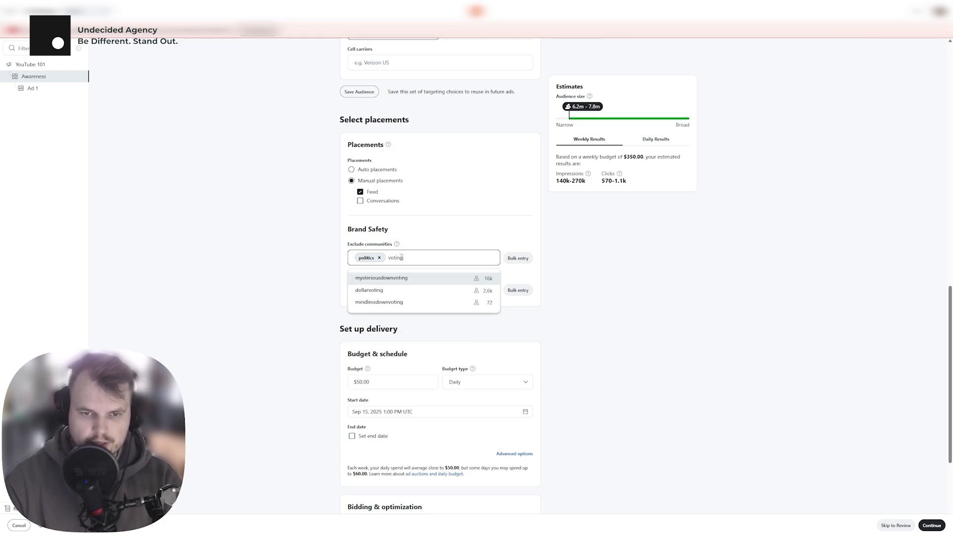
- Add the worldnews and news communities to the Brand Safety exclusions
{"action": "type", "text": "world"}
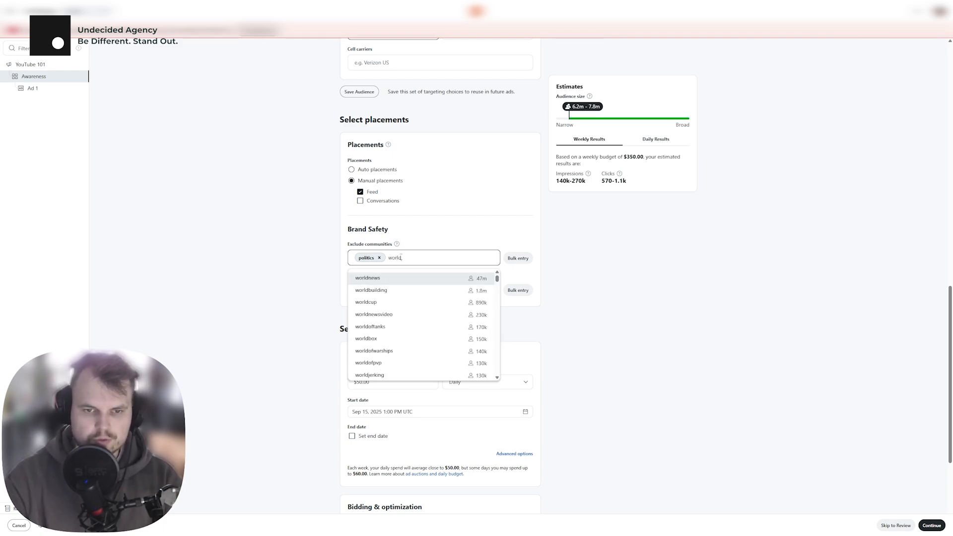
{"action": "key", "text": "Return"}
{"action": "type", "text": "world"}
{"action": "key", "text": "BackSpace"}
{"action": "key", "text": "BackSpace"}
{"action": "key", "text": "BackSpace"}
{"action": "key", "text": "BackSpace"}
{"action": "key", "text": "BackSpace"}
{"action": "type", "text": "news"}
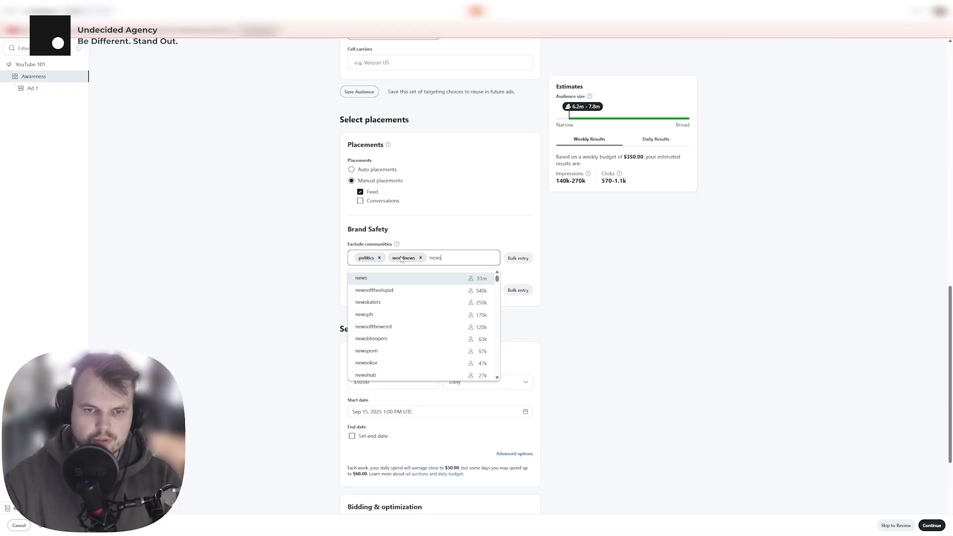
{"action": "key", "text": "Return"}
- Add the cnn community to the Brand Safety exclusions
{"action": "type", "text": "ccn"}
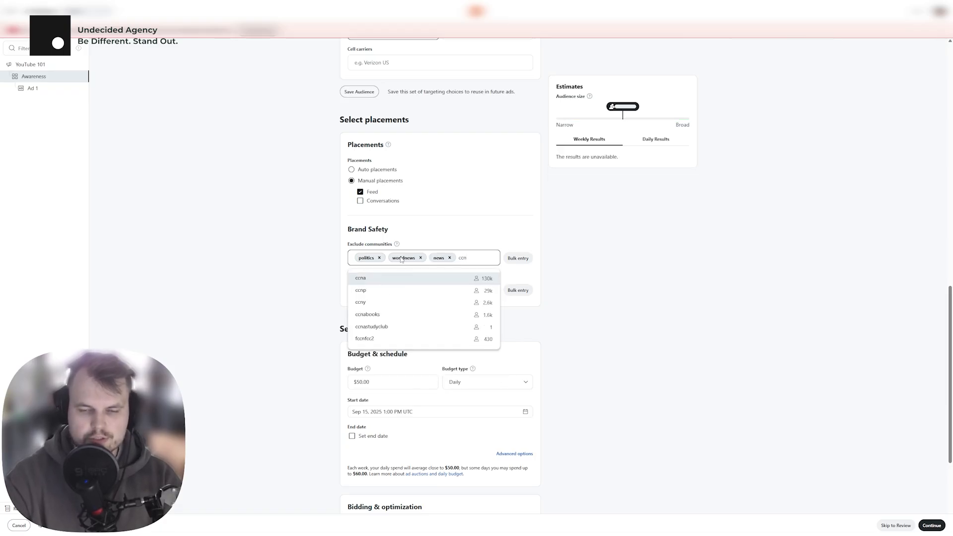
{"action": "key", "text": "BackSpace"}
{"action": "key", "text": "BackSpace"}
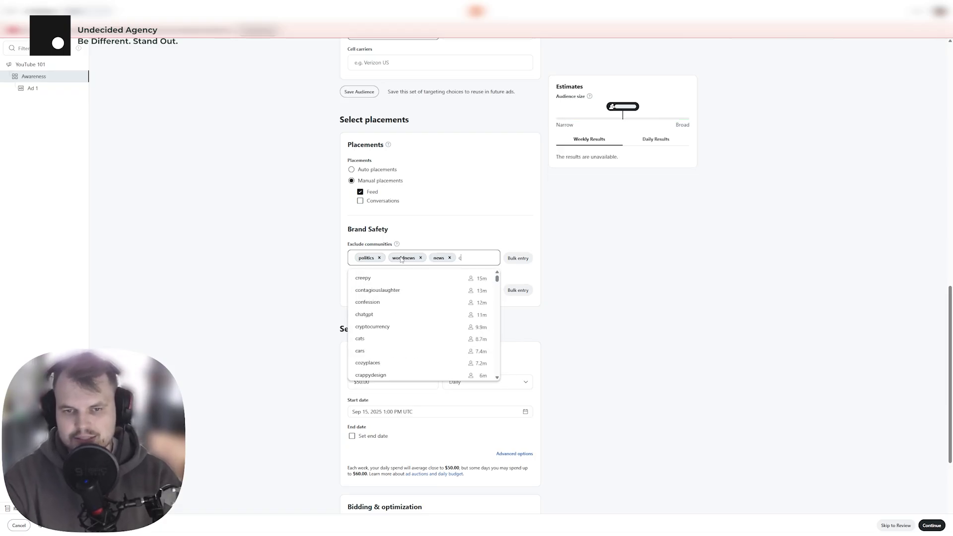
{"action": "type", "text": "nn"}
{"action": "key", "text": "Return"}
{"action": "left_click", "coordinate": [653, 255]}
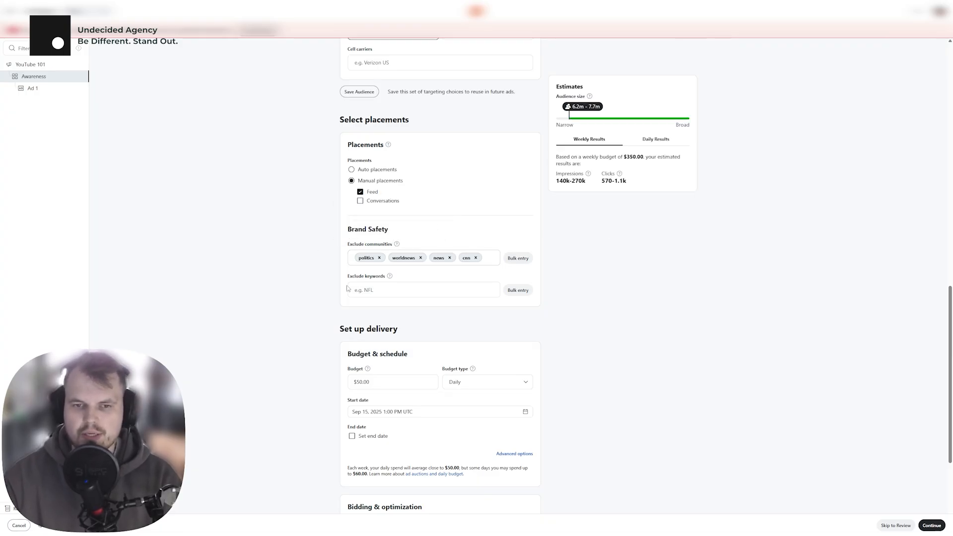
- Remove all the excluded communities from the Brand Safety settings
{"action": "left_click", "coordinate": [379, 258]}
{"action": "left_click", "coordinate": [388, 259]}
{"action": "left_click", "coordinate": [375, 259]}
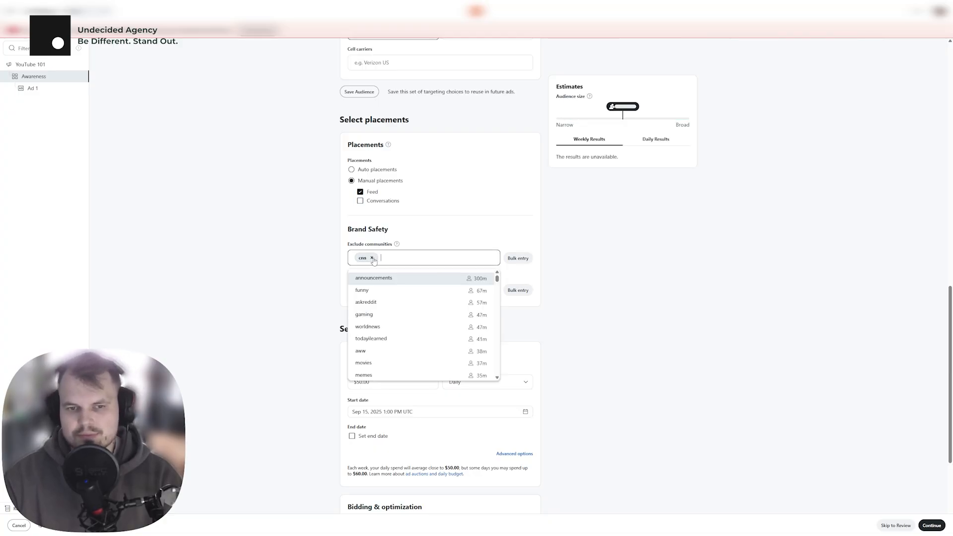
{"action": "left_click", "coordinate": [372, 258]}
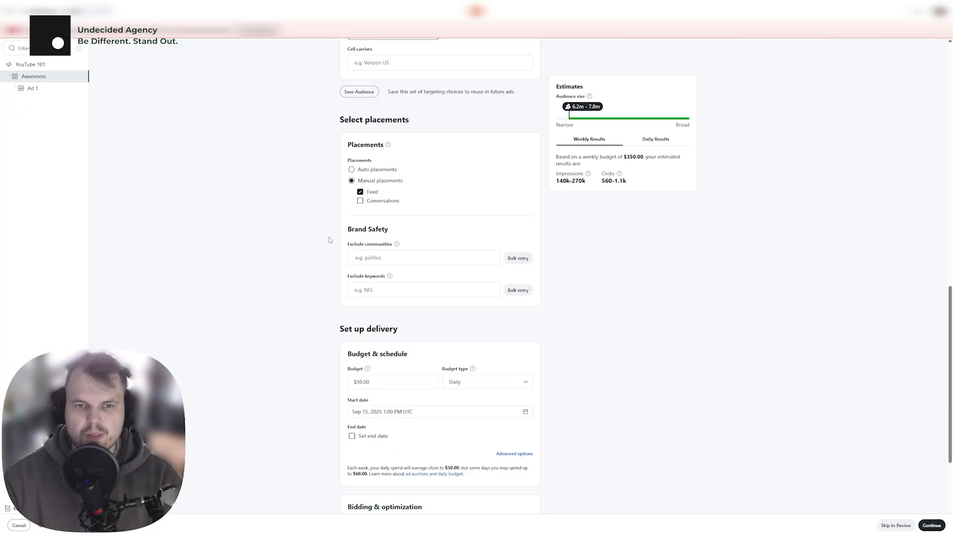
{"action": "left_click_drag", "start_coordinate": [347, 229], "coordinate": [390, 230]}
{"action": "left_click", "coordinate": [404, 234]}
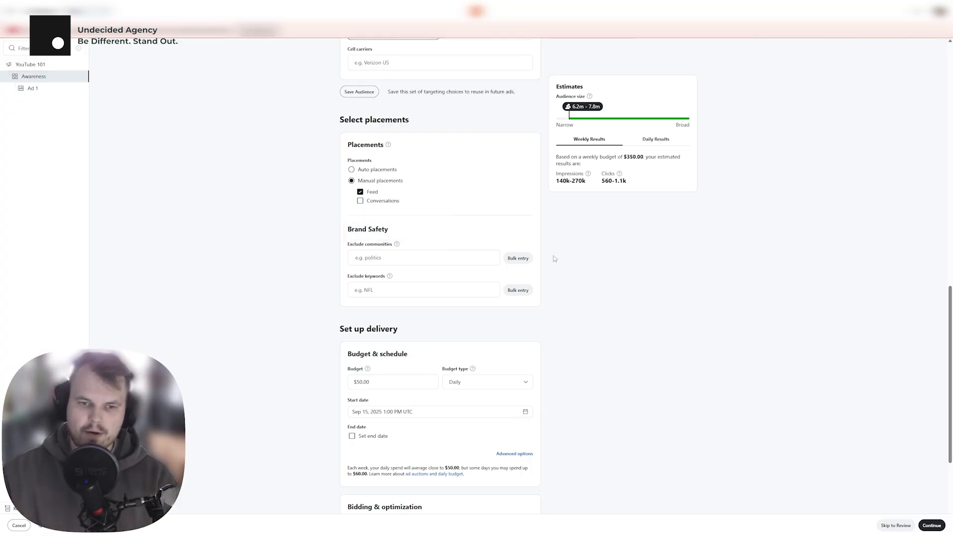
- Set the ad group's daily budget to $20.00
{"action": "scroll", "coordinate": [554, 257], "scroll_direction": "down", "scroll_amount": 3}
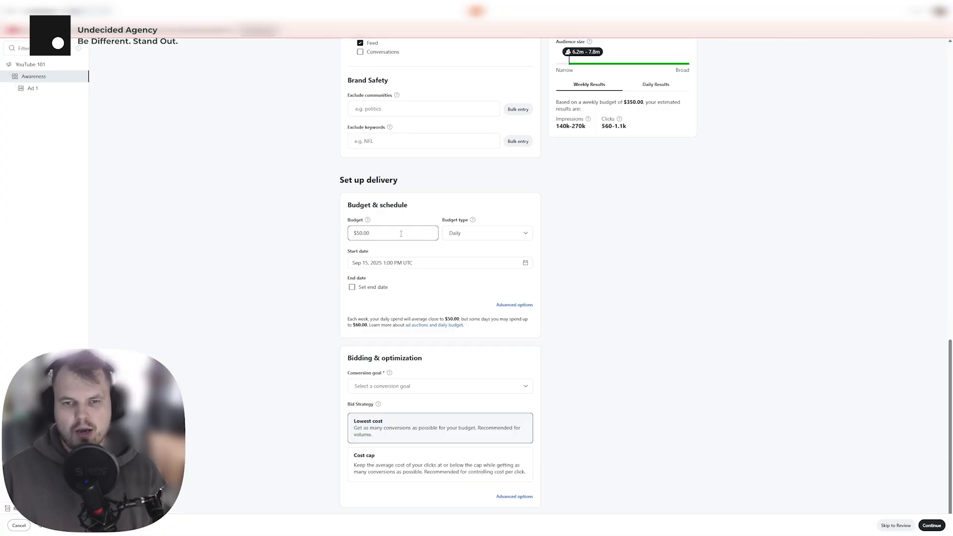
{"action": "left_click_drag", "start_coordinate": [402, 233], "coordinate": [300, 236]}
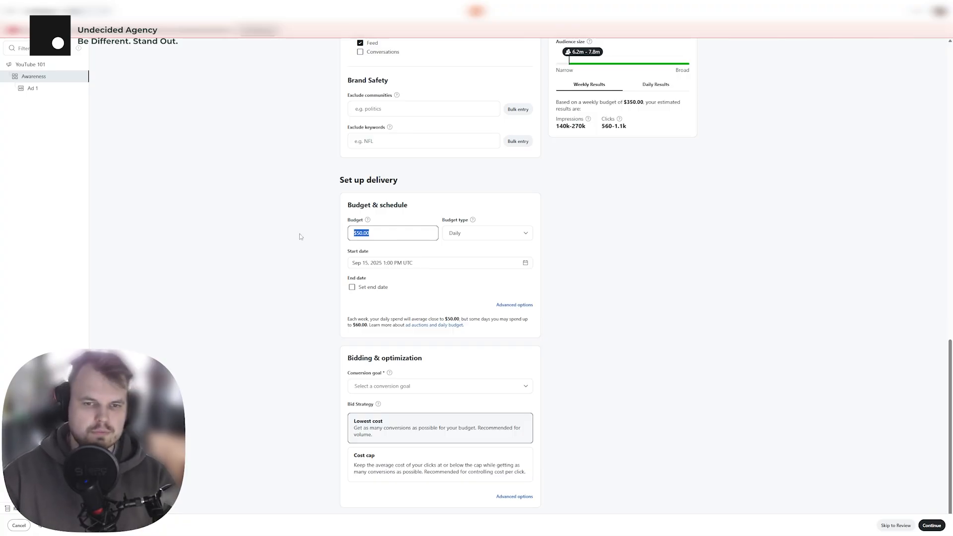
{"action": "type", "text": "20"}
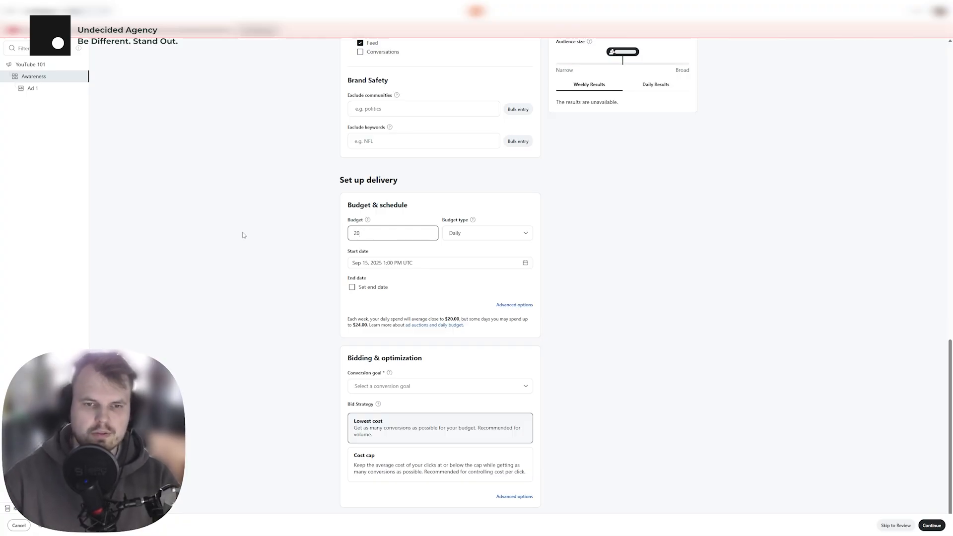
{"action": "left_click", "coordinate": [244, 236]}
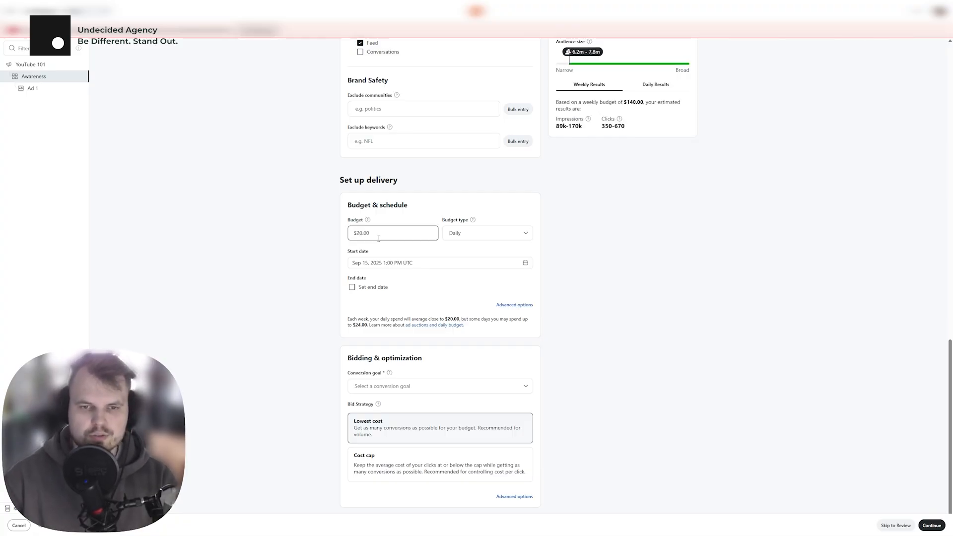
- Check the available budget types and conversion goals without changing either setting
{"action": "left_click", "coordinate": [497, 236]}
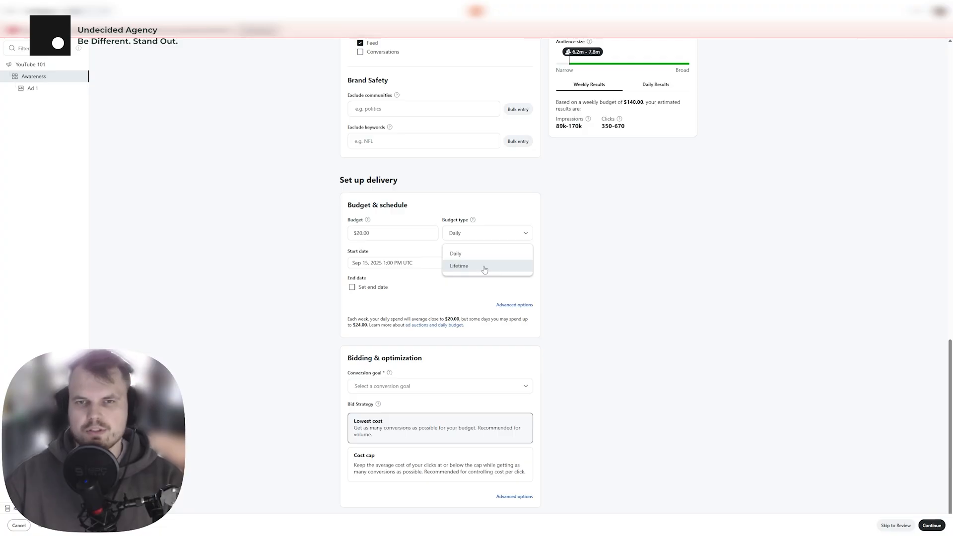
{"action": "left_click", "coordinate": [627, 239]}
{"action": "scroll", "coordinate": [562, 252], "scroll_direction": "down", "scroll_amount": 1}
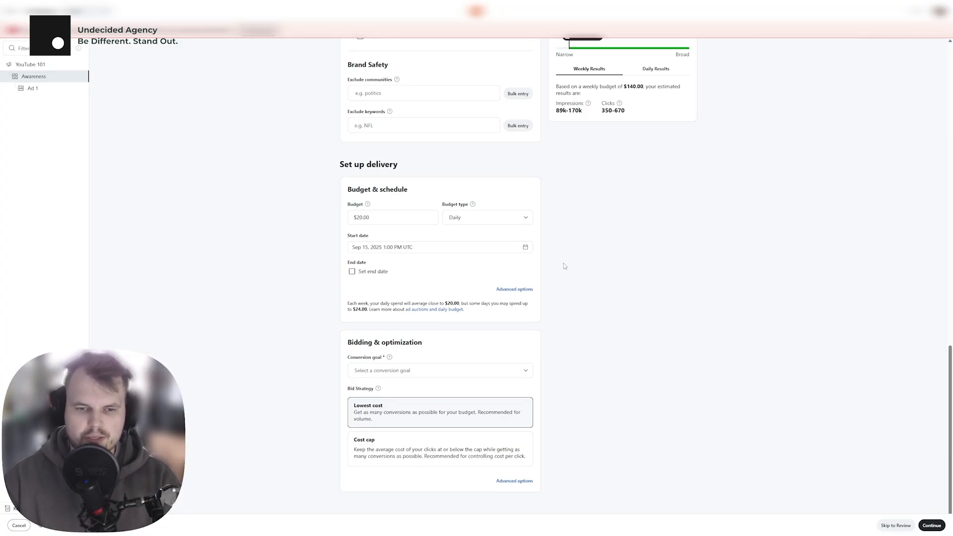
{"action": "left_click", "coordinate": [437, 375]}
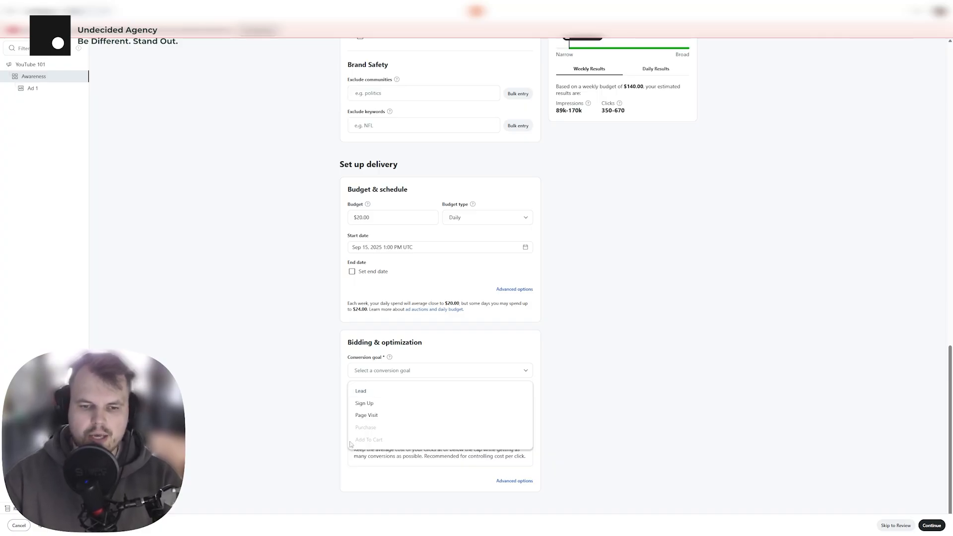
{"action": "left_click", "coordinate": [290, 367]}
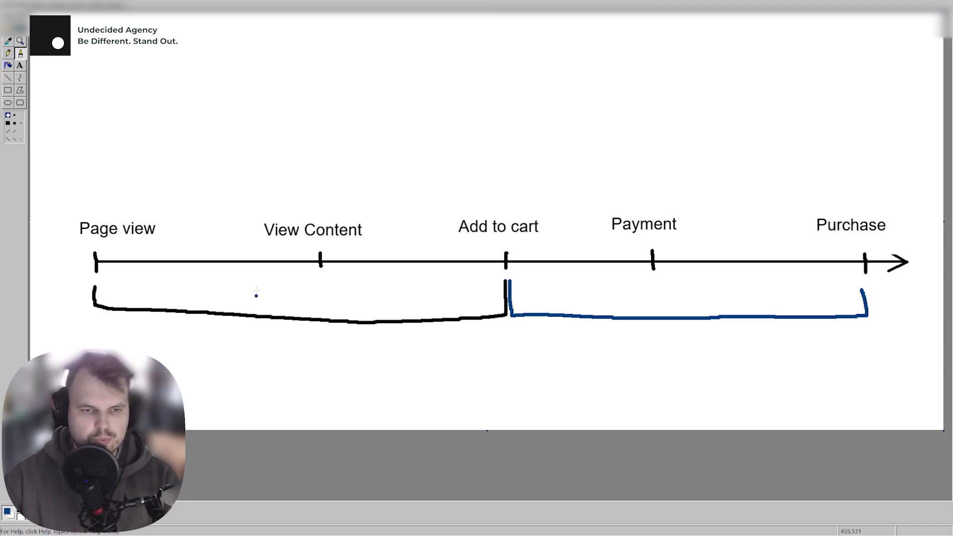
- On the funnel timeline in the paint program, handwrite 1st and 2nd in blue above the two brackets and circle the area below Purchase
{"action": "mouse_move", "coordinate": [243, 298]}
{"action": "left_mouse_down"}
{"action": "mouse_move", "coordinate": [247, 283]}
{"action": "mouse_move", "coordinate": [249, 306]}
{"action": "mouse_move", "coordinate": [263, 306]}
{"action": "left_mouse_up"}
{"action": "mouse_move", "coordinate": [280, 275]}
{"action": "left_mouse_down"}
{"action": "mouse_move", "coordinate": [281, 309]}
{"action": "mouse_move", "coordinate": [297, 294]}
{"action": "left_mouse_up"}
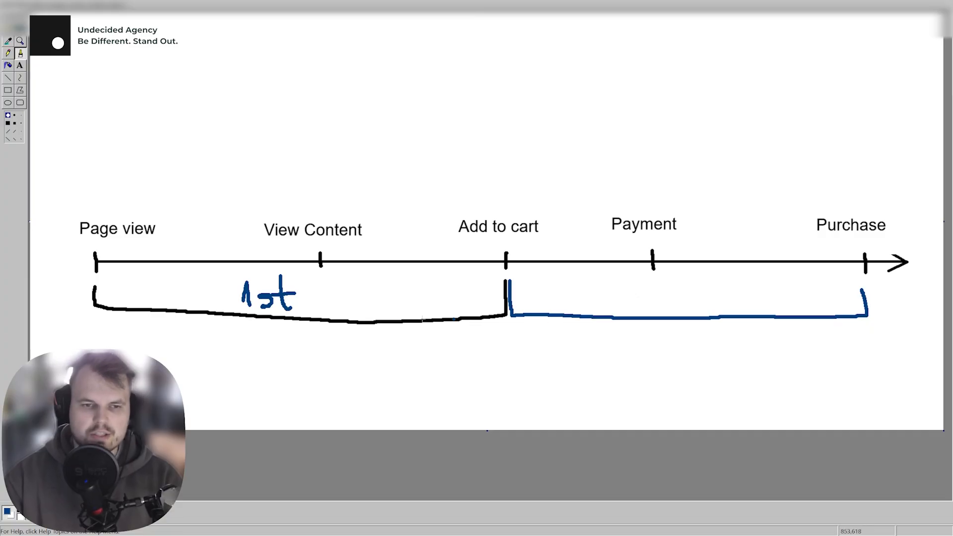
{"action": "mouse_move", "coordinate": [636, 284]}
{"action": "left_mouse_down"}
{"action": "mouse_move", "coordinate": [673, 305]}
{"action": "mouse_move", "coordinate": [733, 308]}
{"action": "left_mouse_up"}
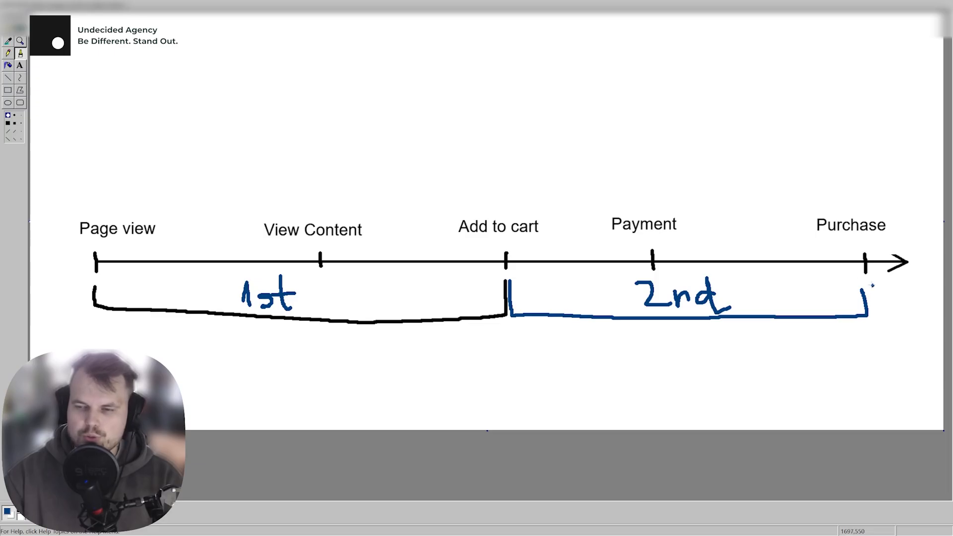
{"action": "mouse_move", "coordinate": [873, 285]}
{"action": "left_mouse_down"}
{"action": "mouse_move", "coordinate": [812, 348]}
{"action": "mouse_move", "coordinate": [795, 275]}
{"action": "mouse_move", "coordinate": [854, 343]}
{"action": "mouse_move", "coordinate": [902, 299]}
{"action": "mouse_move", "coordinate": [788, 293]}
{"action": "mouse_move", "coordinate": [807, 330]}
{"action": "mouse_move", "coordinate": [889, 326]}
{"action": "mouse_move", "coordinate": [840, 296]}
{"action": "left_mouse_up"}
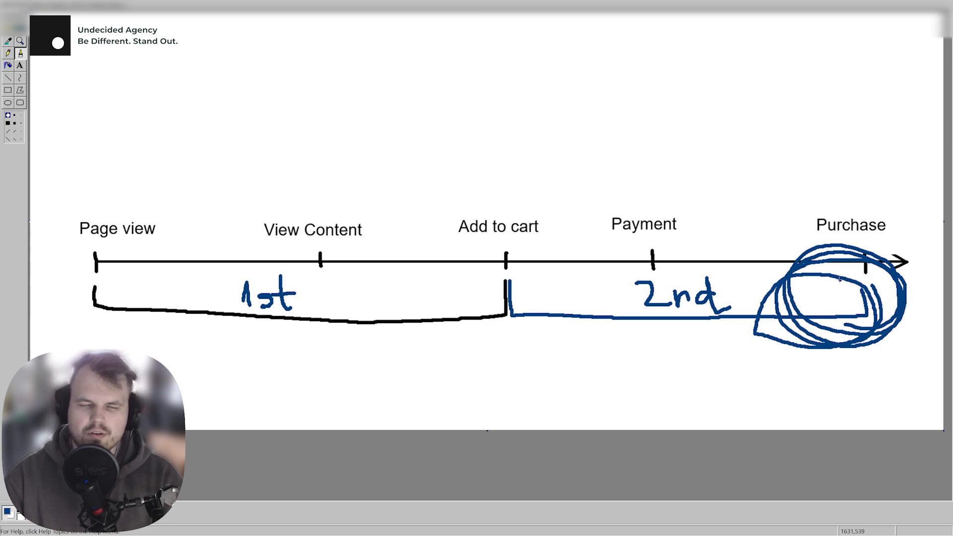
- Switch back to Reddit Ads and set the ad group's conversion goal to Page Visit
{"action": "key", "text": "alt+Tab"}
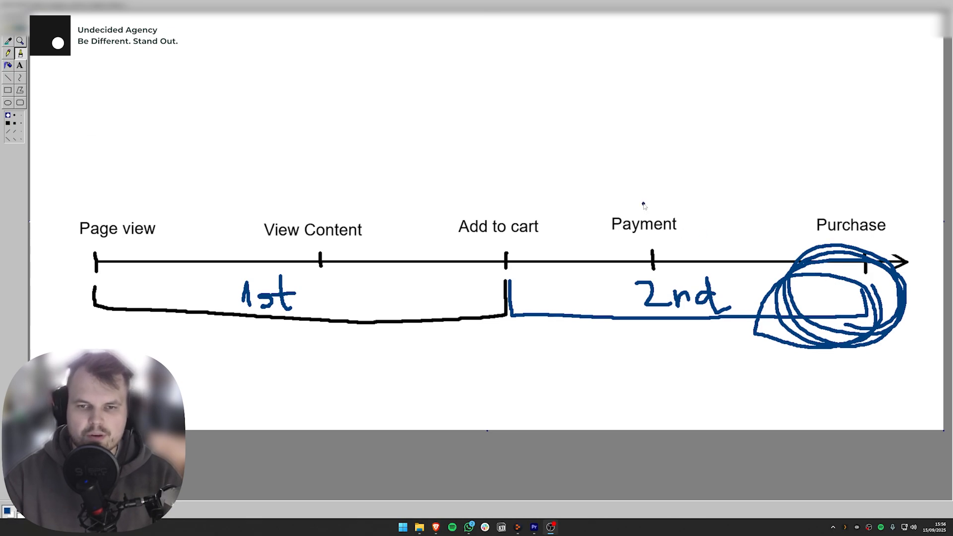
{"action": "key", "text": "alt+Tab"}
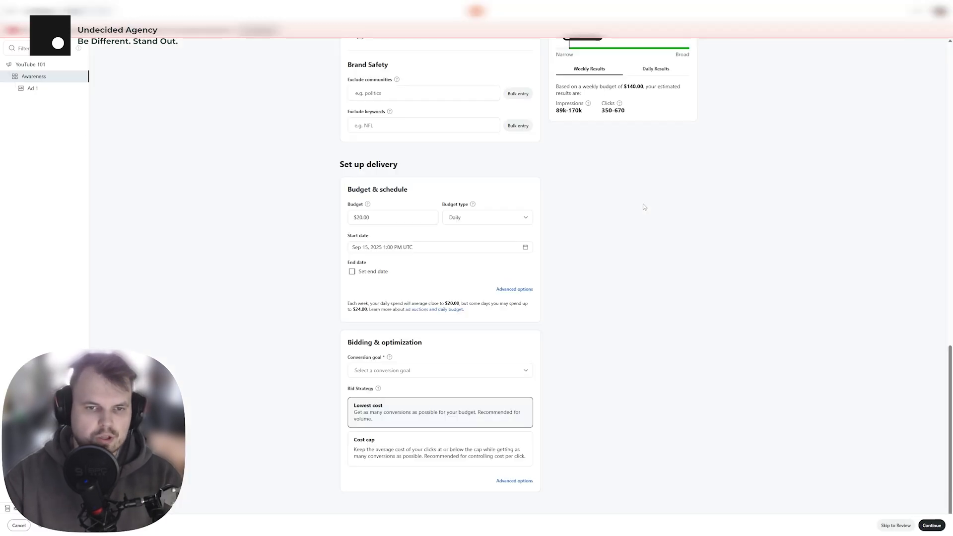
{"action": "left_click", "coordinate": [423, 372]}
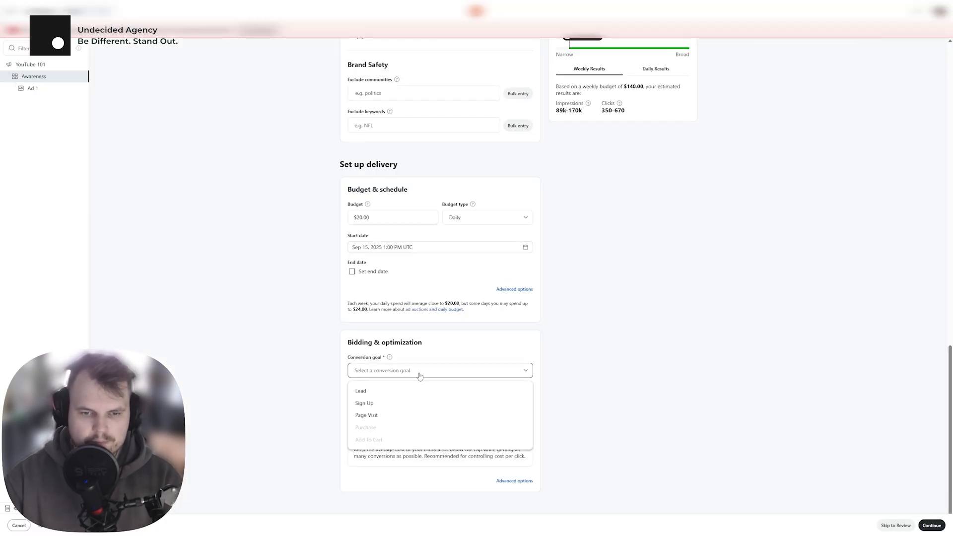
{"action": "left_click", "coordinate": [393, 416]}
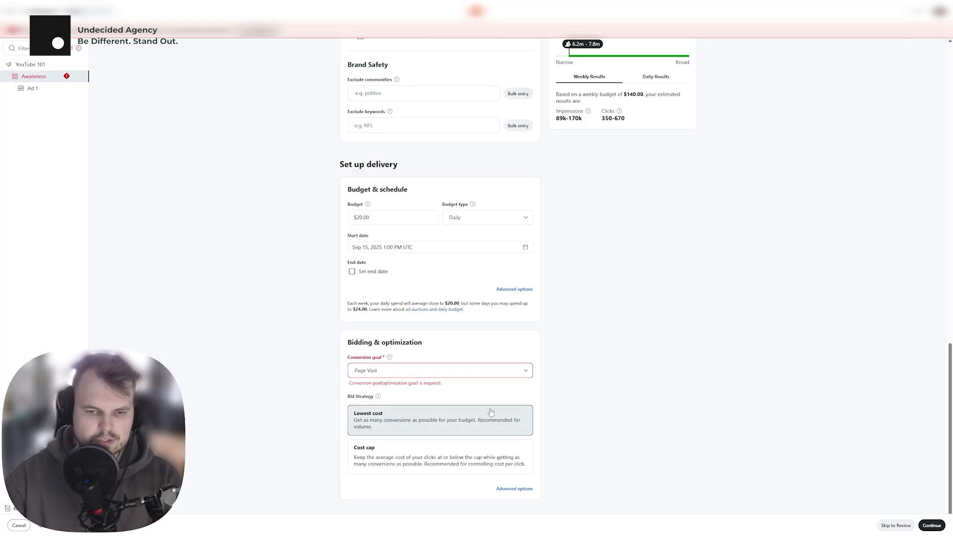
- Continue from the Awareness ad group to its ad and set the ad name to Dog treat
{"action": "scroll", "coordinate": [472, 432], "scroll_direction": "down", "scroll_amount": 2}
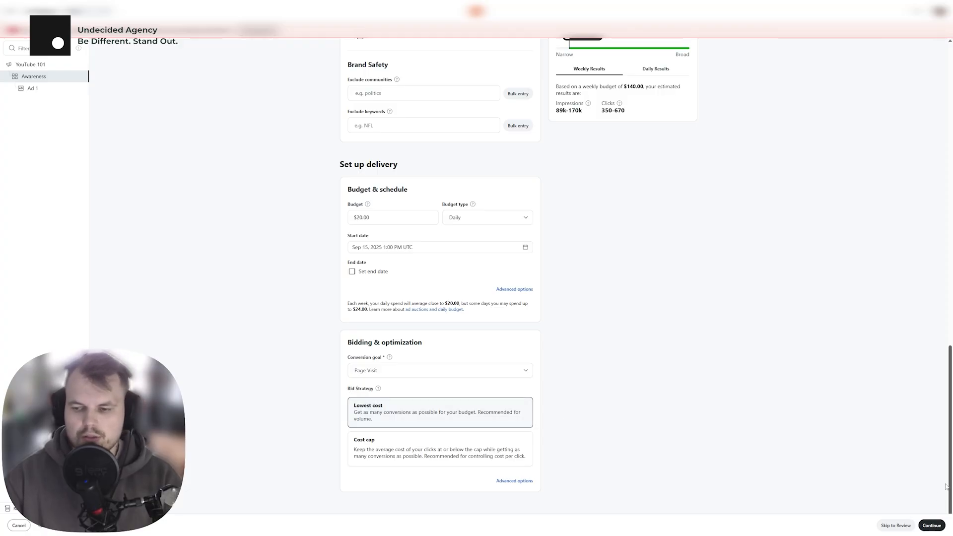
{"action": "left_click", "coordinate": [923, 525]}
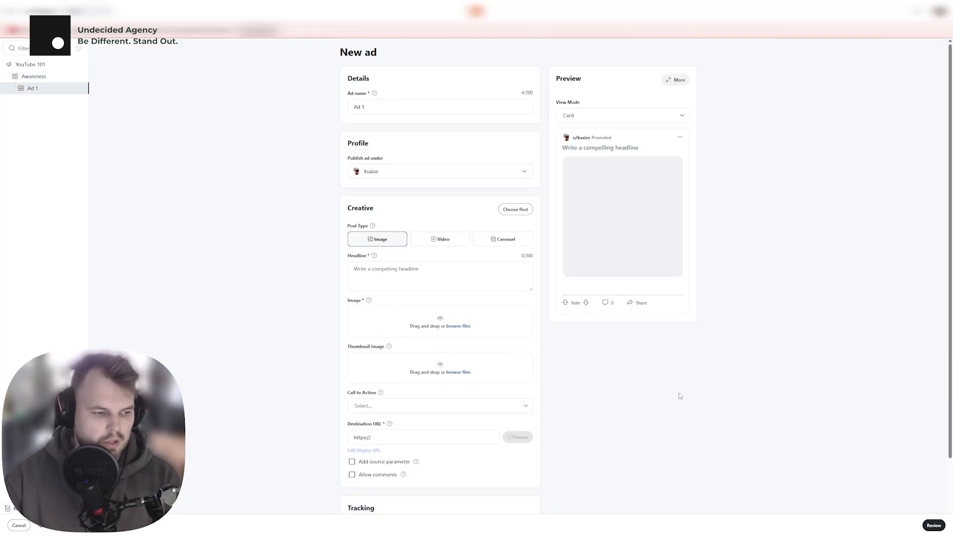
{"action": "left_click", "coordinate": [393, 106]}
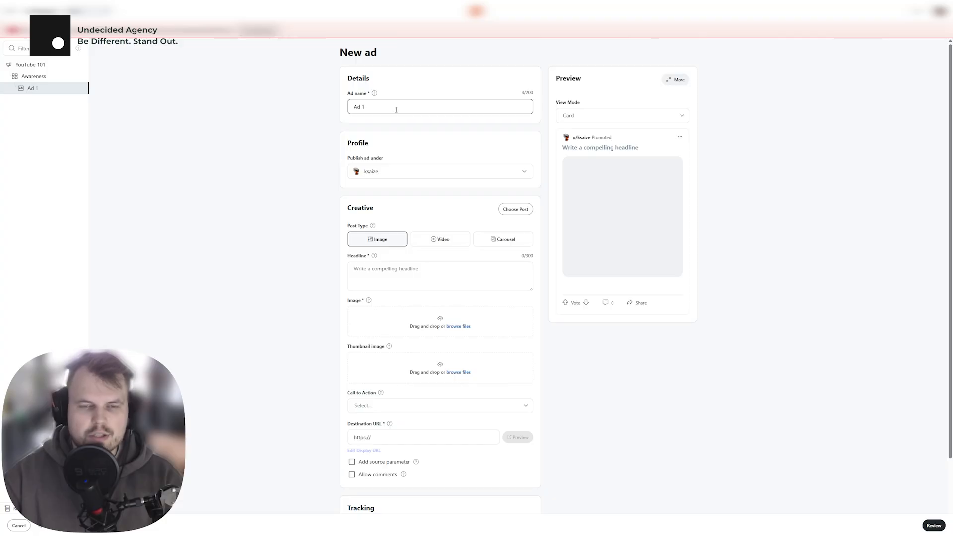
{"action": "key", "text": "ctrl+a"}
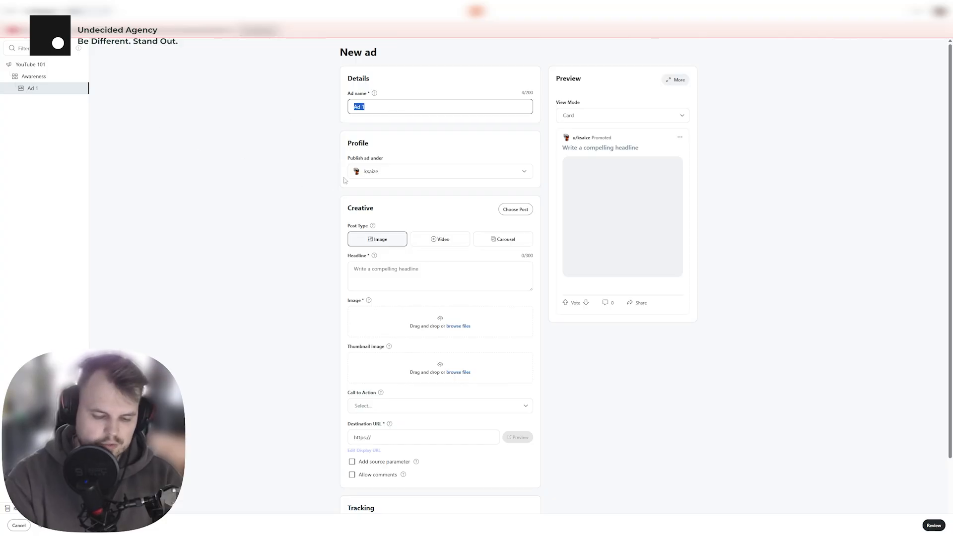
{"action": "type", "text": "Dog"}
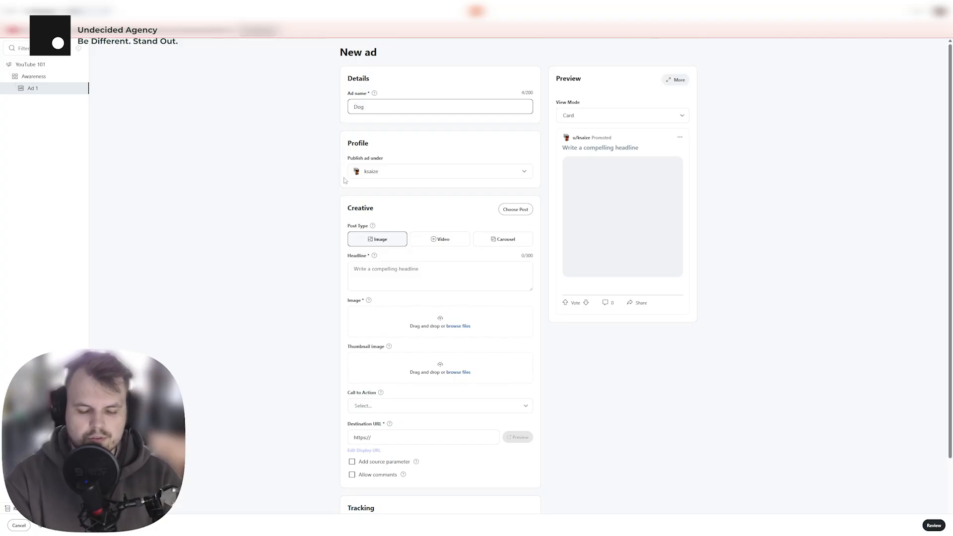
{"action": "type", "text": " treat"}
- Write the ad headline "This is an ad. You hate... but check out our product."
{"action": "left_click", "coordinate": [415, 277]}
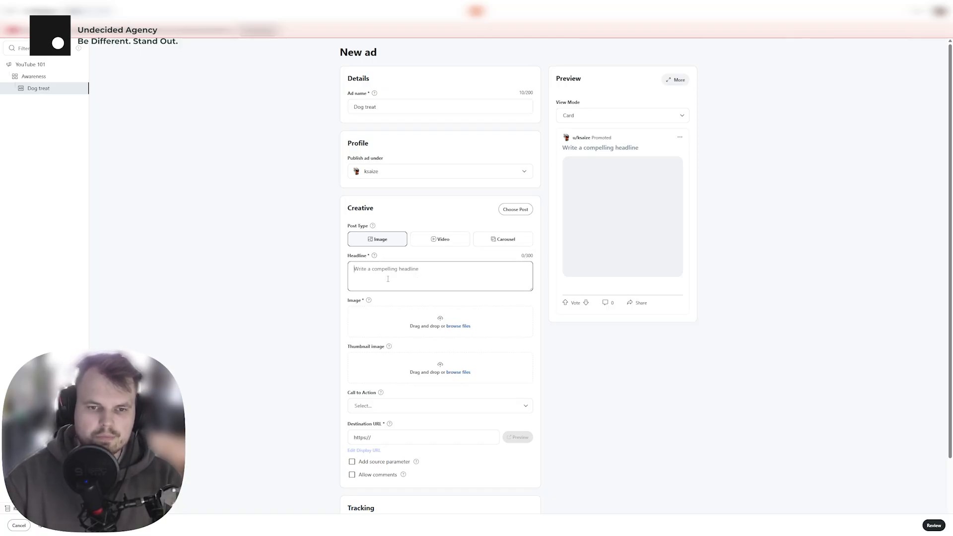
{"action": "scroll", "coordinate": [330, 240], "scroll_direction": "down", "scroll_amount": 2}
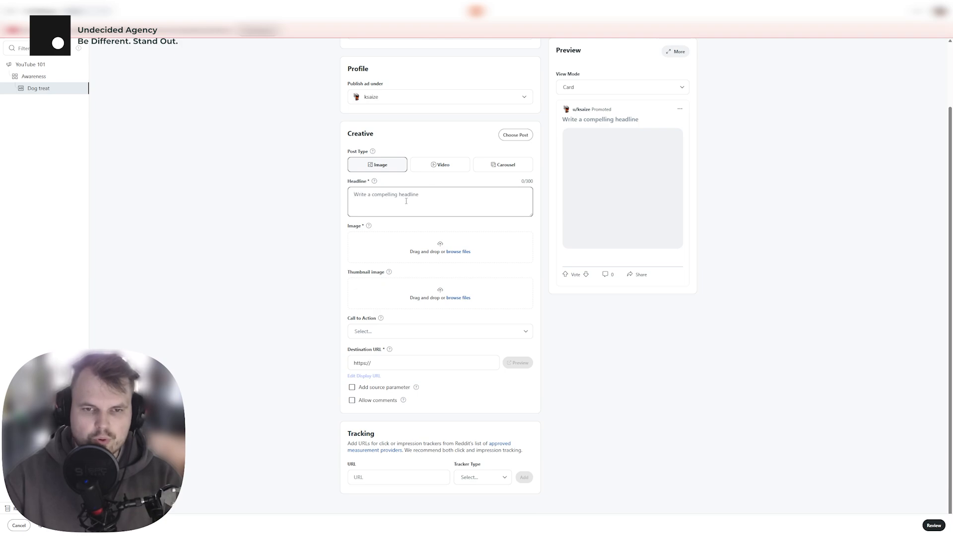
{"action": "type", "text": "This "}
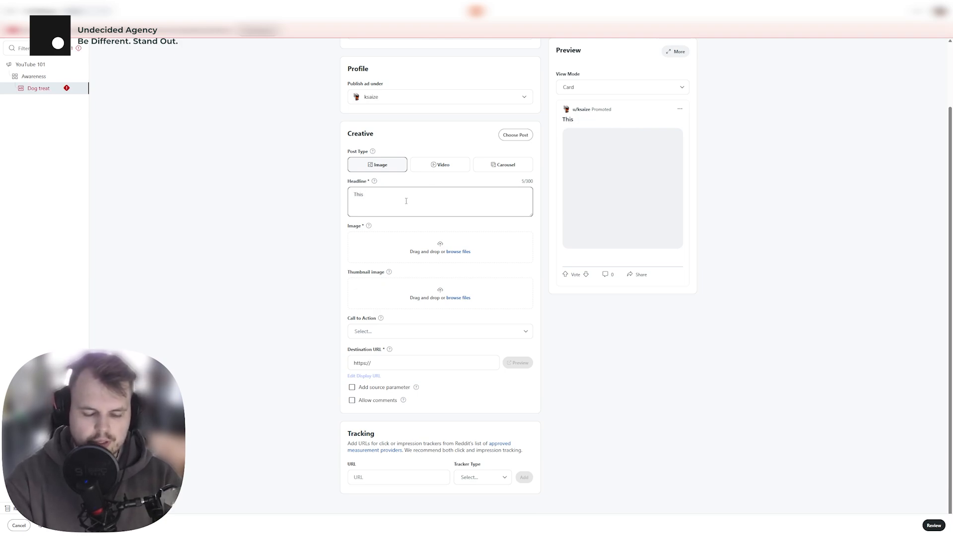
{"action": "type", "text": "is an ad. You hate. But"}
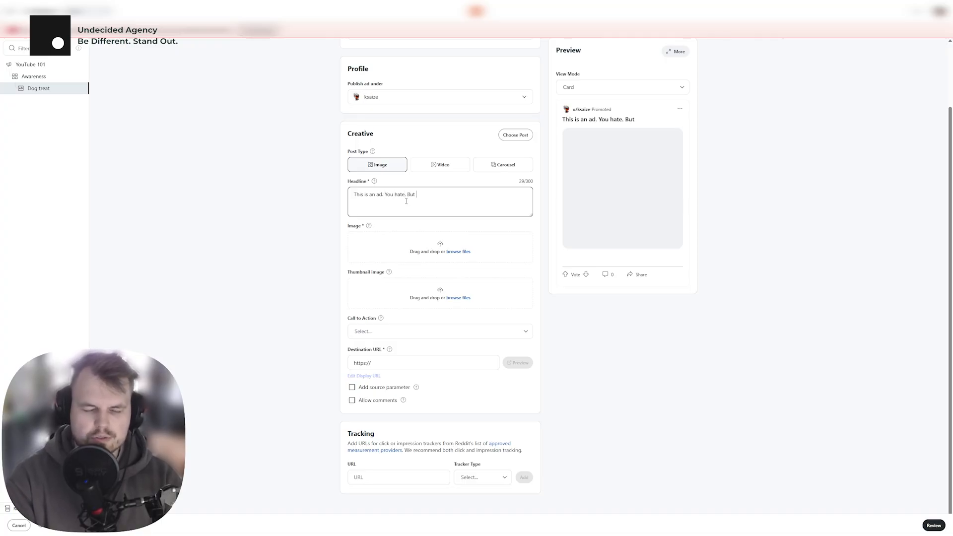
{"action": "key", "text": "BackSpace"}
{"action": "key", "text": "BackSpace"}
{"action": "key", "text": "BackSpace"}
{"action": "key", "text": "BackSpace"}
{"action": "key", "text": "BackSpace"}
{"action": "type", "text": ".. but ch"}
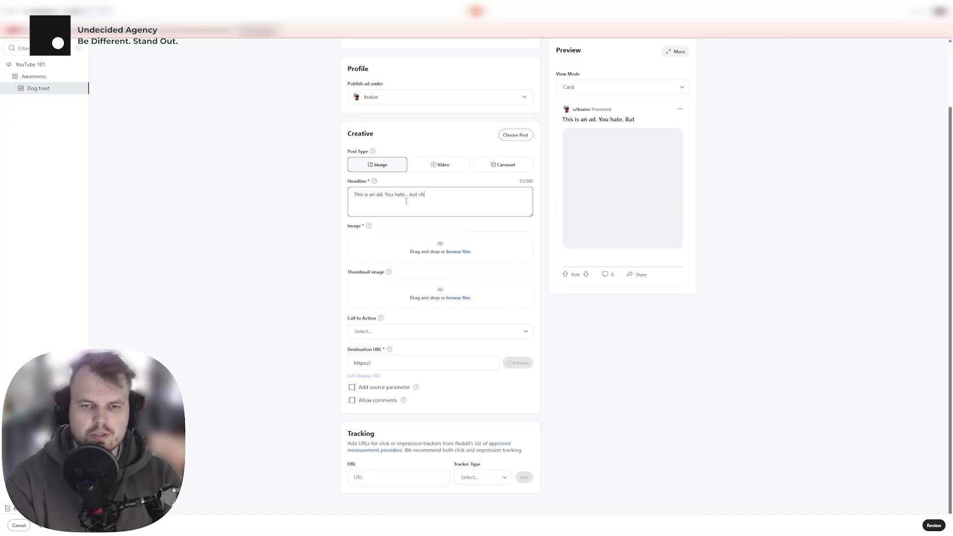
{"action": "type", "text": "eck out our product."}
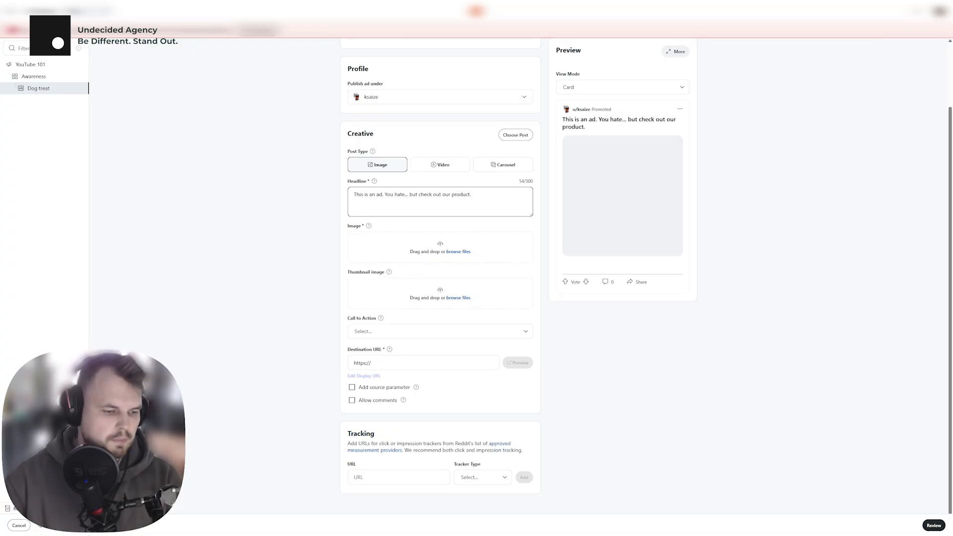
- Upload Cat_August_2010-4.jpg as the ad image and set the call to action to Shop Now
{"action": "left_click_drag", "start_coordinate": [440, 246], "coordinate": [440, 247]}
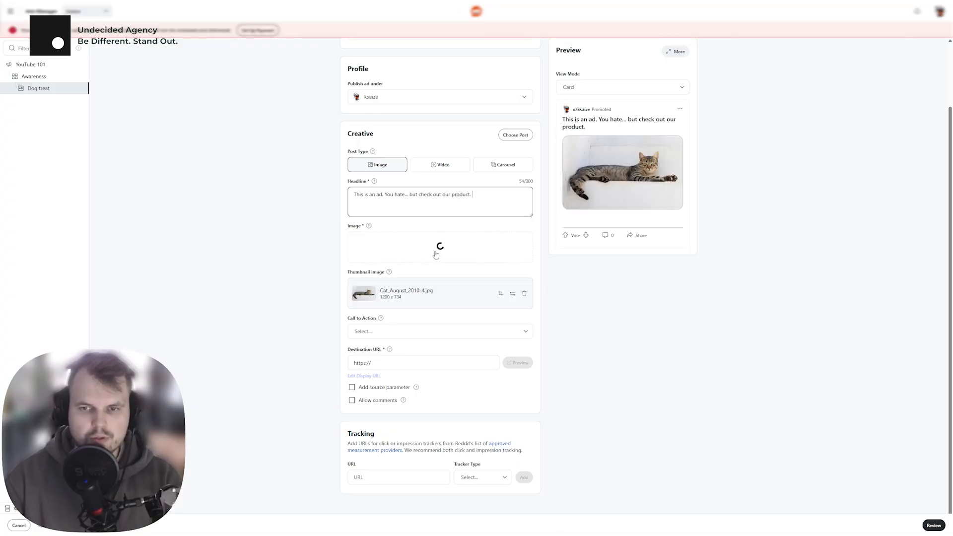
{"action": "left_click", "coordinate": [309, 232]}
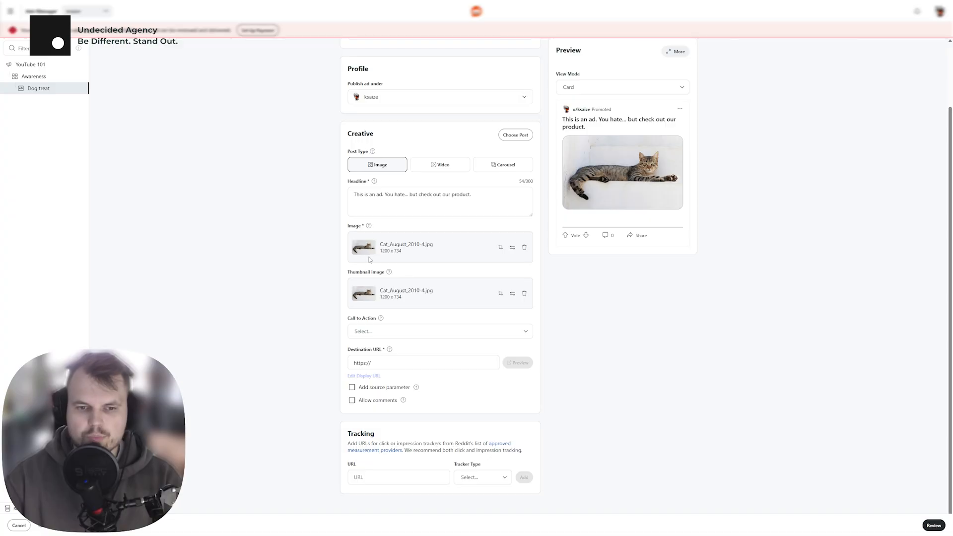
{"action": "left_click", "coordinate": [399, 332]}
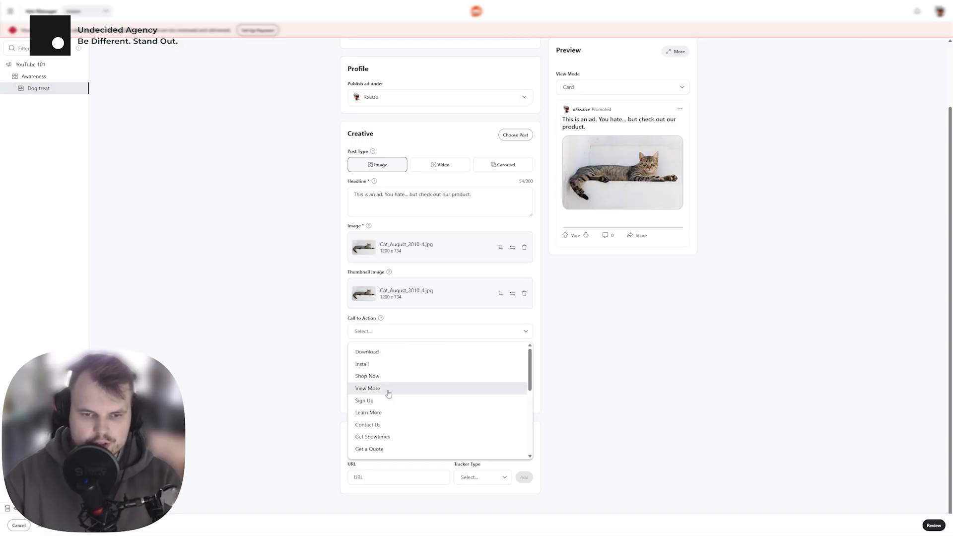
{"action": "left_click_drag", "start_coordinate": [530, 375], "coordinate": [531, 407]}
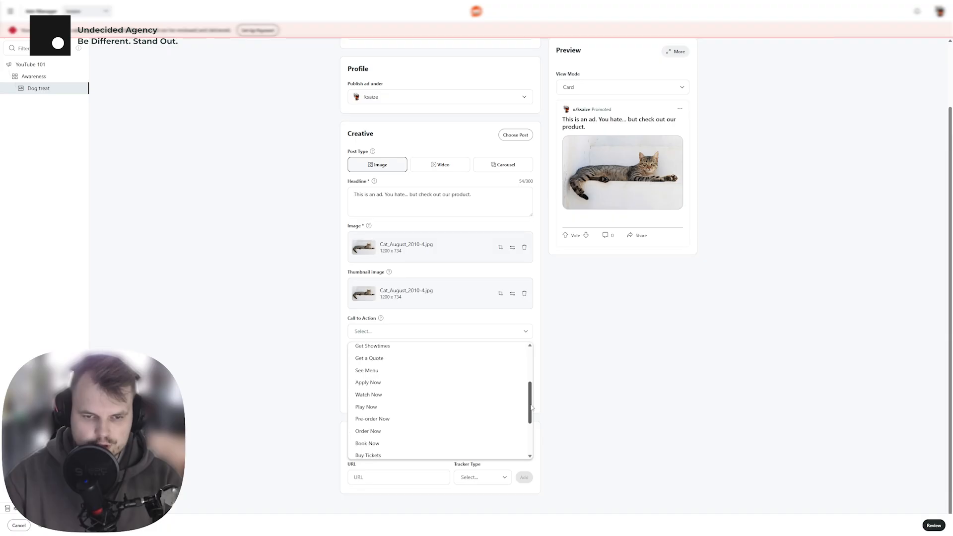
{"action": "scroll", "coordinate": [531, 407], "scroll_direction": "up", "scroll_amount": 5}
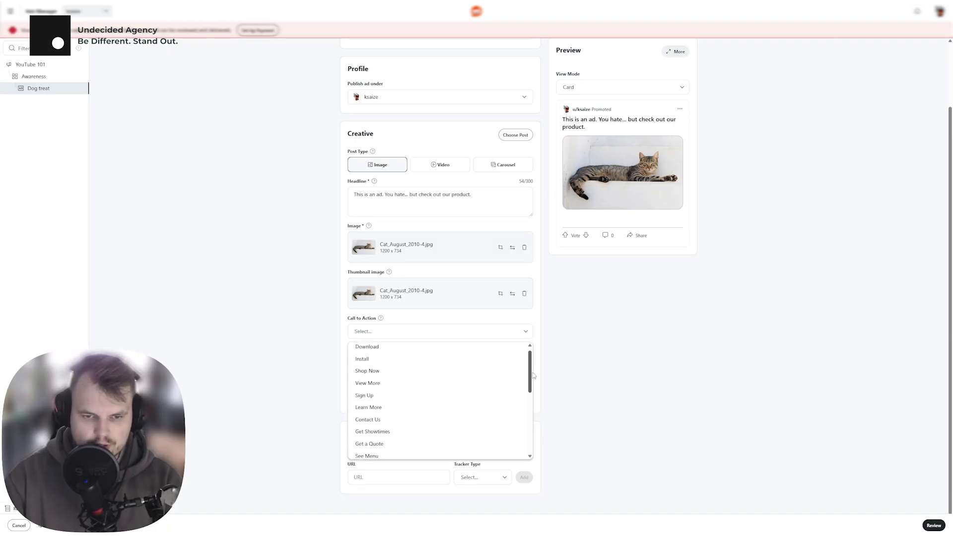
{"action": "left_click", "coordinate": [405, 376]}
{"action": "left_click", "coordinate": [405, 366]}
{"action": "type", "text": "do"}
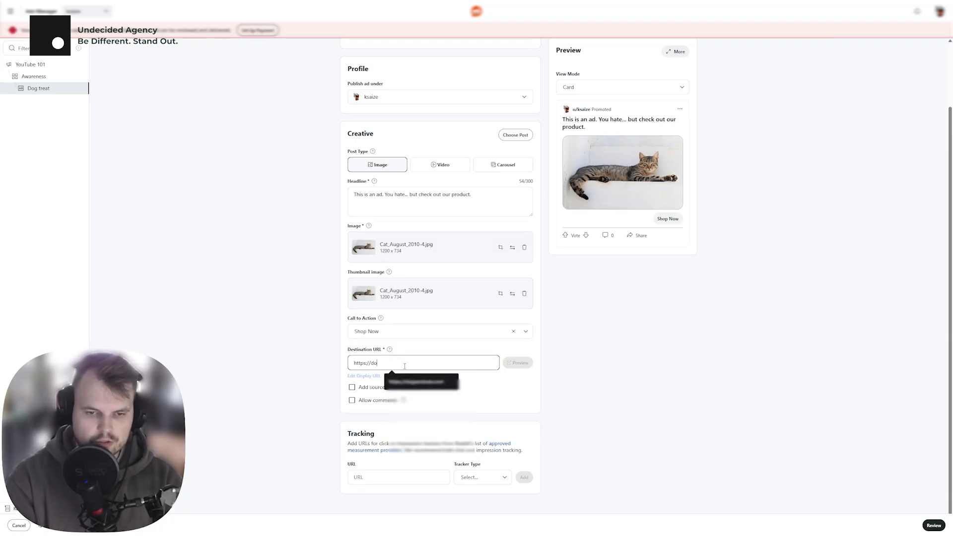
{"action": "type", "text": "gs"}
{"action": "left_click", "coordinate": [395, 382]}
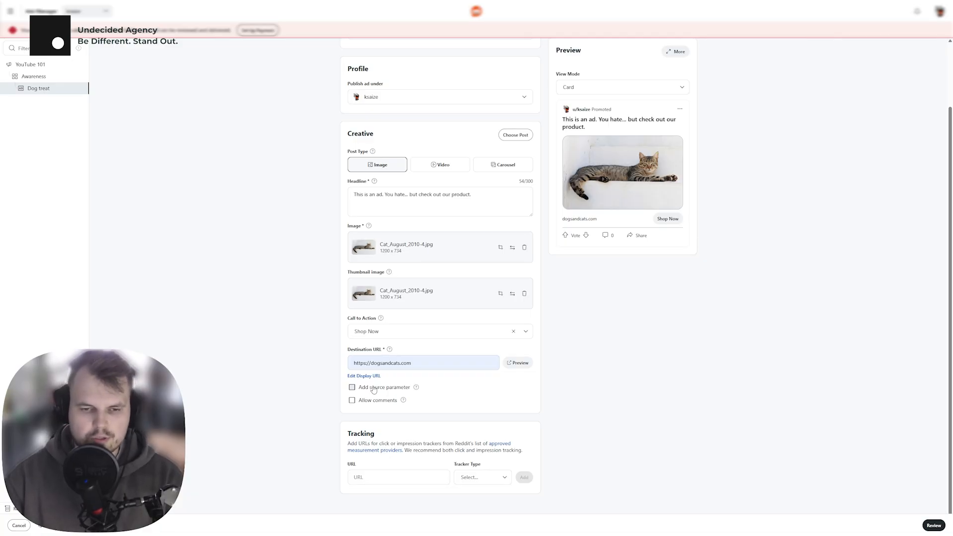
{"action": "left_click", "coordinate": [374, 390]}
{"action": "left_click_drag", "start_coordinate": [460, 363], "coordinate": [414, 373]}
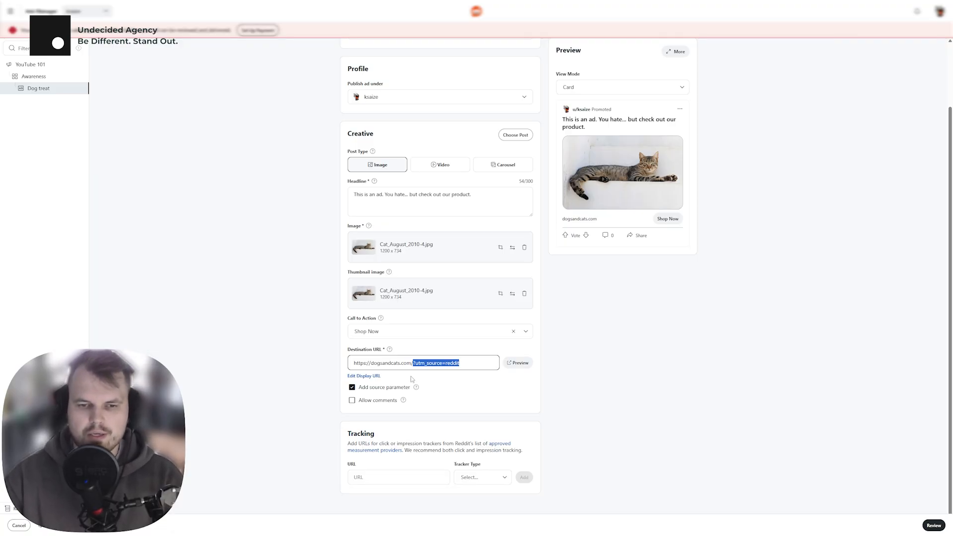
{"action": "left_click", "coordinate": [215, 298]}
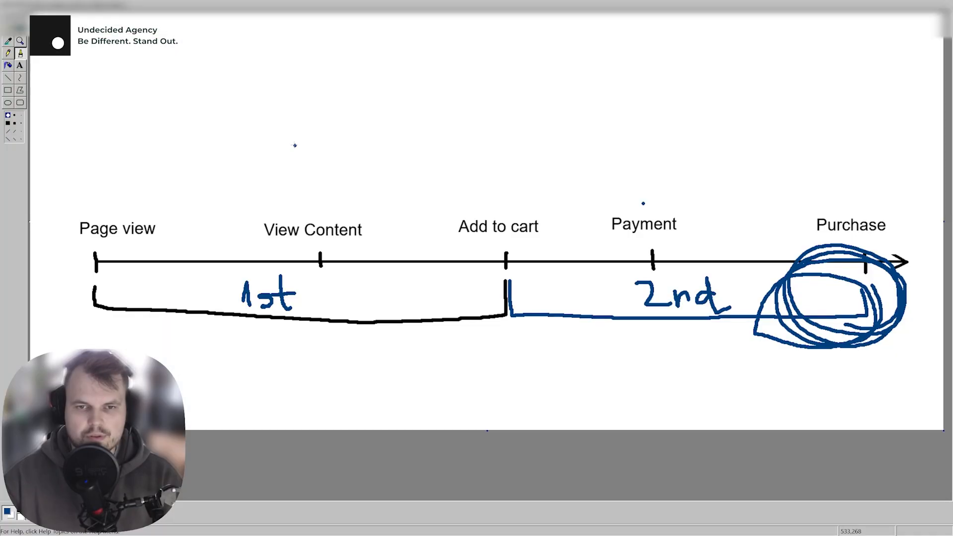
{"action": "mouse_move", "coordinate": [96, 268]}
{"action": "left_mouse_down"}
{"action": "mouse_move", "coordinate": [246, 325]}
{"action": "mouse_move", "coordinate": [507, 322]}
{"action": "mouse_move", "coordinate": [506, 252]}
{"action": "mouse_move", "coordinate": [458, 318]}
{"action": "mouse_move", "coordinate": [238, 327]}
{"action": "mouse_move", "coordinate": [79, 261]}
{"action": "mouse_move", "coordinate": [220, 242]}
{"action": "mouse_move", "coordinate": [506, 253]}
{"action": "mouse_move", "coordinate": [464, 322]}
{"action": "mouse_move", "coordinate": [174, 330]}
{"action": "mouse_move", "coordinate": [92, 256]}
{"action": "mouse_move", "coordinate": [401, 236]}
{"action": "mouse_move", "coordinate": [497, 242]}
{"action": "mouse_move", "coordinate": [507, 253]}
{"action": "mouse_move", "coordinate": [550, 244]}
{"action": "mouse_move", "coordinate": [864, 246]}
{"action": "mouse_move", "coordinate": [824, 328]}
{"action": "mouse_move", "coordinate": [512, 317]}
{"action": "mouse_move", "coordinate": [611, 233]}
{"action": "mouse_move", "coordinate": [750, 236]}
{"action": "left_mouse_up"}
{"action": "left_click_drag", "start_coordinate": [852, 211], "coordinate": [839, 315]}
{"action": "left_click_drag", "start_coordinate": [780, 181], "coordinate": [898, 323]}
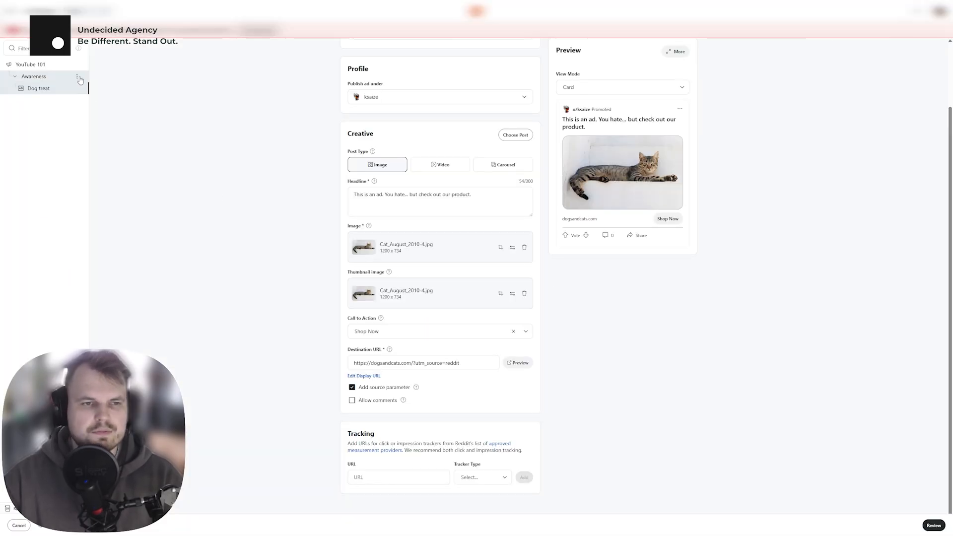
- Duplicate the Awareness ad group together with its ad and name the copy Remarketing
{"action": "left_click", "coordinate": [78, 80]}
{"action": "left_click", "coordinate": [205, 113]}
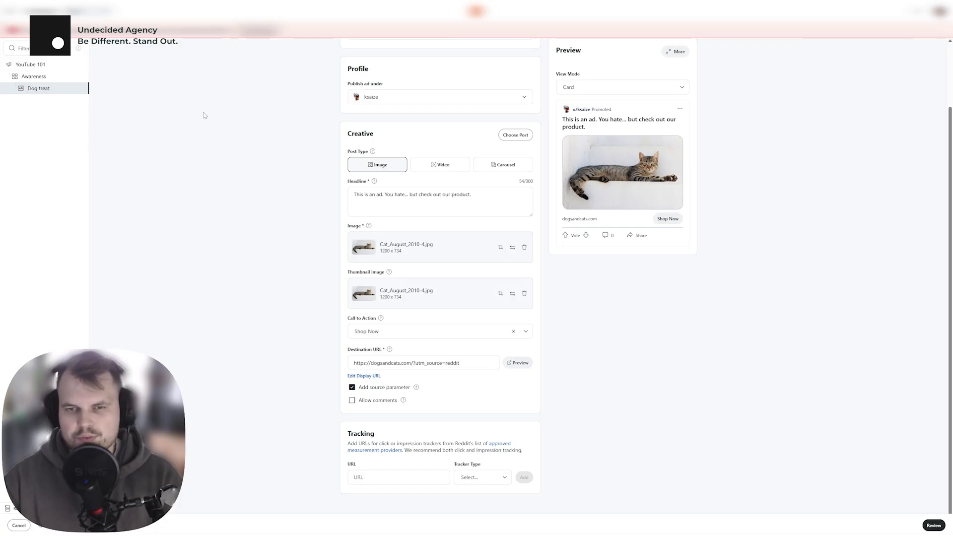
{"action": "mouse_move", "coordinate": [79, 81]}
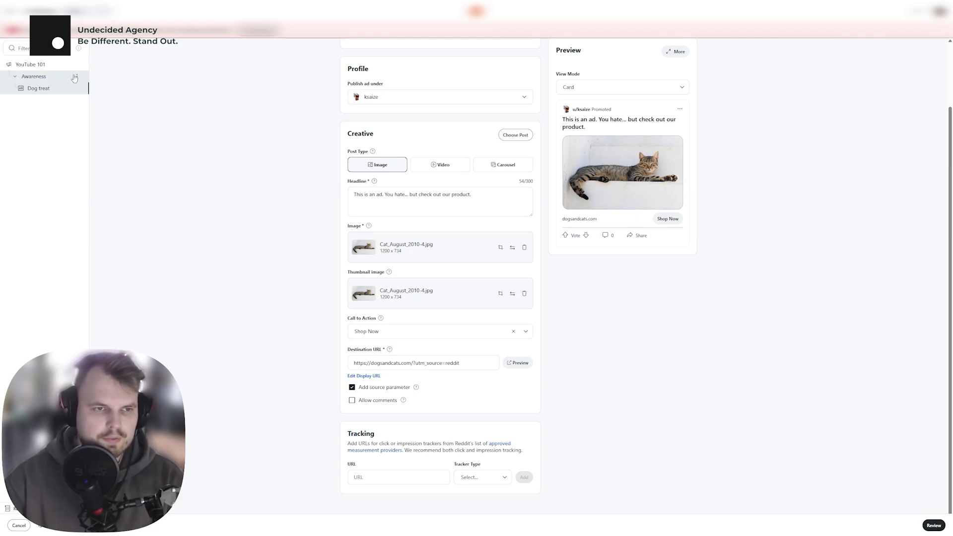
{"action": "left_click", "coordinate": [78, 79]}
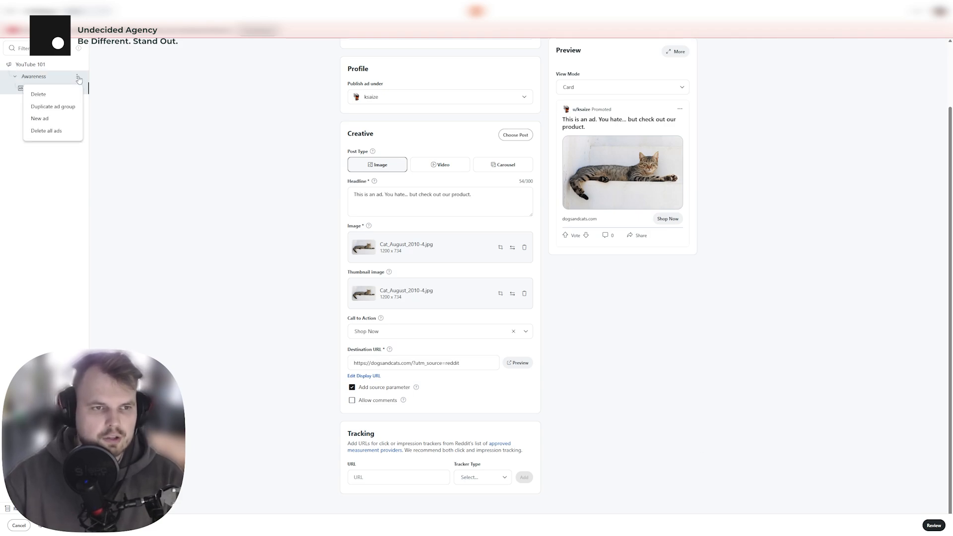
{"action": "left_click", "coordinate": [53, 106]}
{"action": "scroll", "coordinate": [293, 176], "scroll_direction": "up", "scroll_amount": 2}
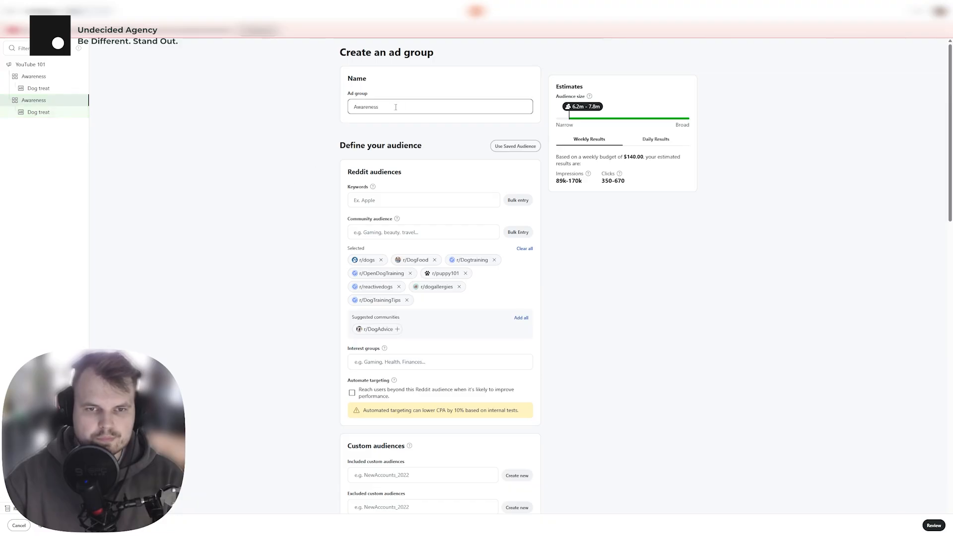
{"action": "key", "text": "ctrl+a"}
{"action": "type", "text": "Remar"}
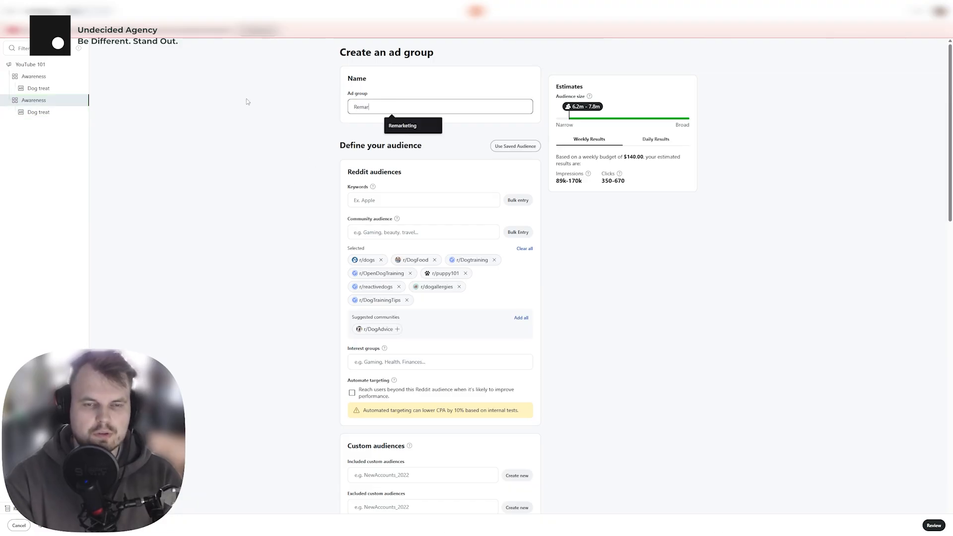
{"action": "type", "text": "eeting"}
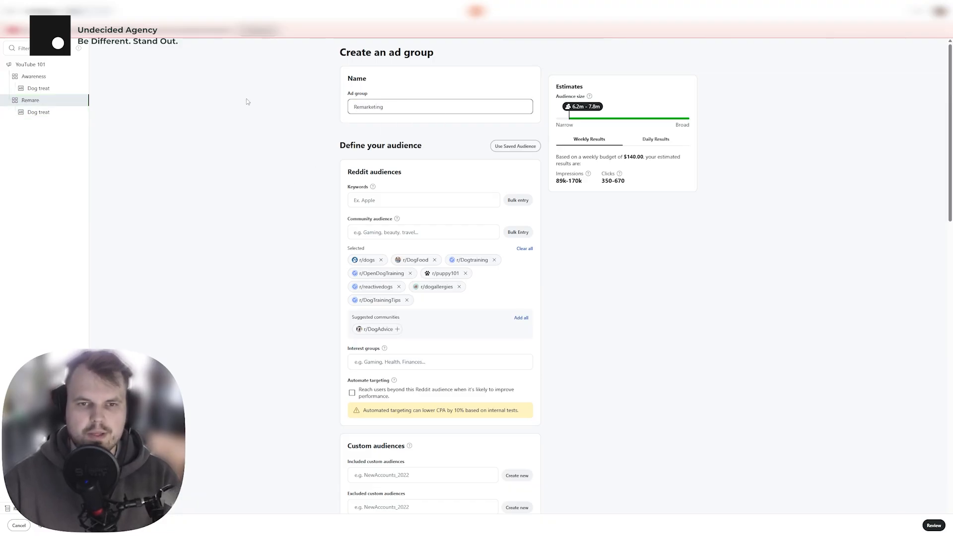
{"action": "left_click", "coordinate": [287, 180]}
- Remove all the selected dog communities from the Remarketing ad group's community audience
{"action": "left_click", "coordinate": [381, 260]}
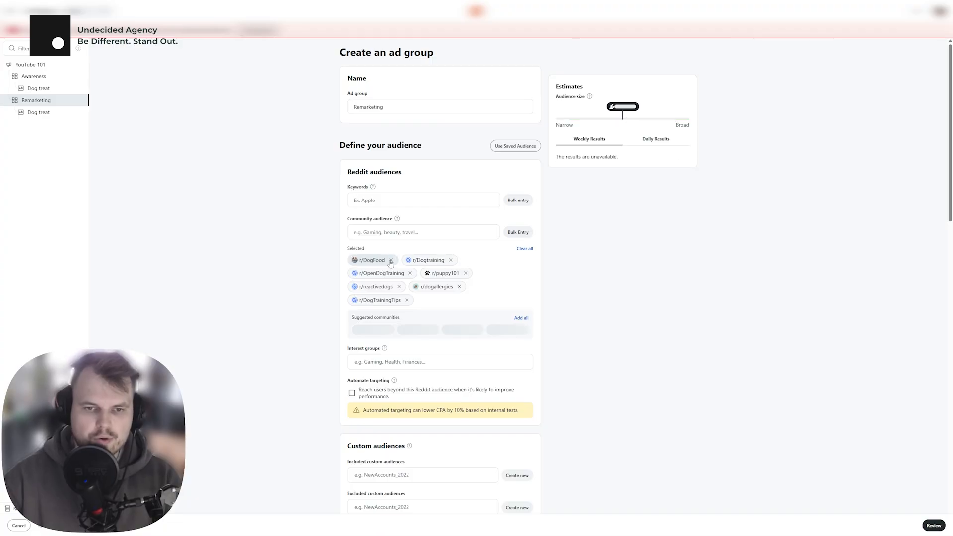
{"action": "left_click", "coordinate": [393, 260]}
{"action": "left_click", "coordinate": [398, 260]}
{"action": "left_click", "coordinate": [409, 260]}
{"action": "left_click", "coordinate": [392, 260]}
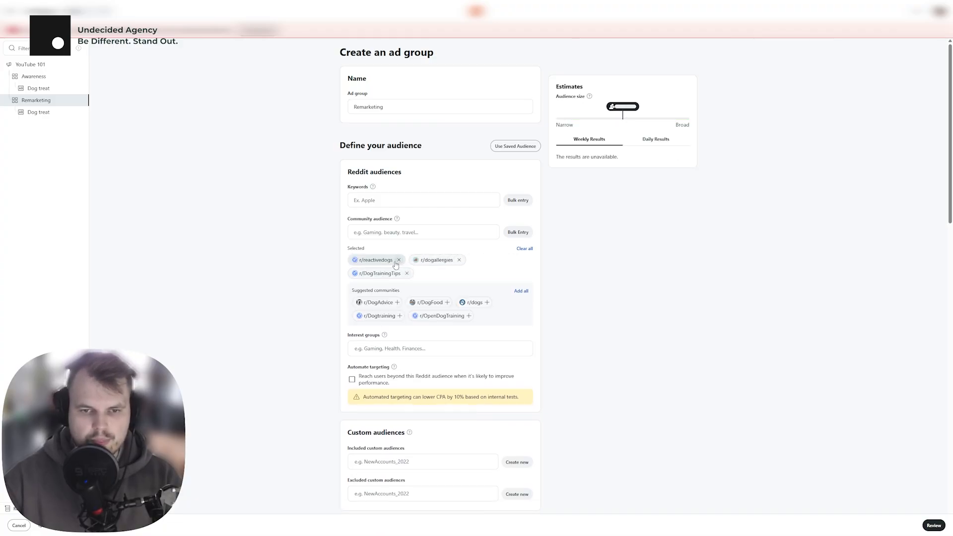
{"action": "left_click", "coordinate": [401, 260]}
{"action": "left_click", "coordinate": [399, 259]}
{"action": "left_click", "coordinate": [406, 259]}
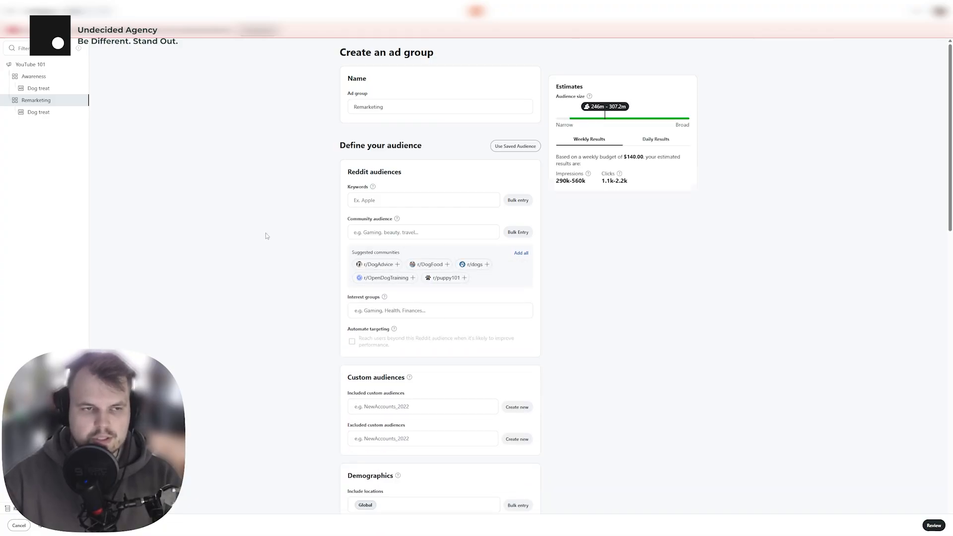
- Compare the audience settings of the Remarketing ad group with the Awareness ad group's communities and custom audiences
{"action": "scroll", "coordinate": [268, 233], "scroll_direction": "down", "scroll_amount": 5}
{"action": "scroll", "coordinate": [288, 233], "scroll_direction": "up", "scroll_amount": 3}
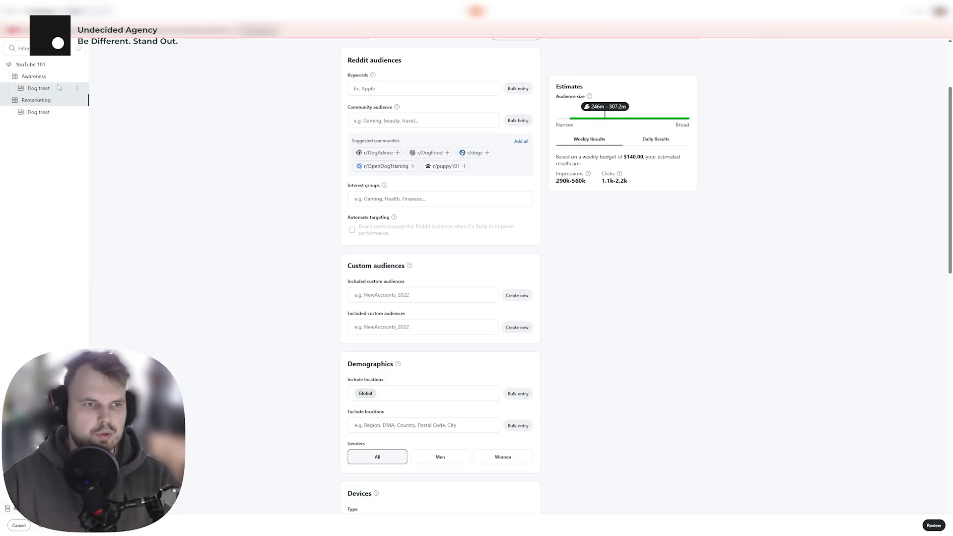
{"action": "left_click", "coordinate": [45, 77]}
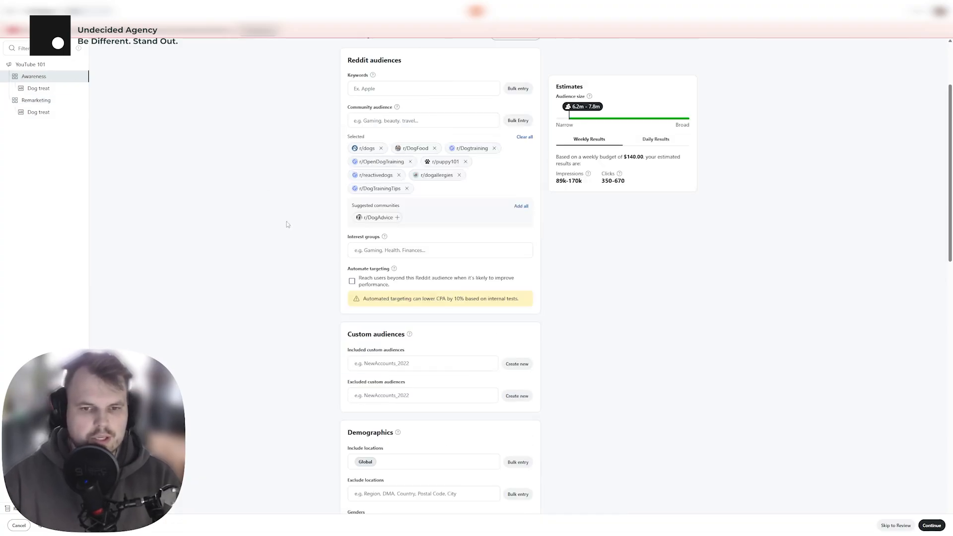
{"action": "scroll", "coordinate": [323, 293], "scroll_direction": "up", "scroll_amount": 3}
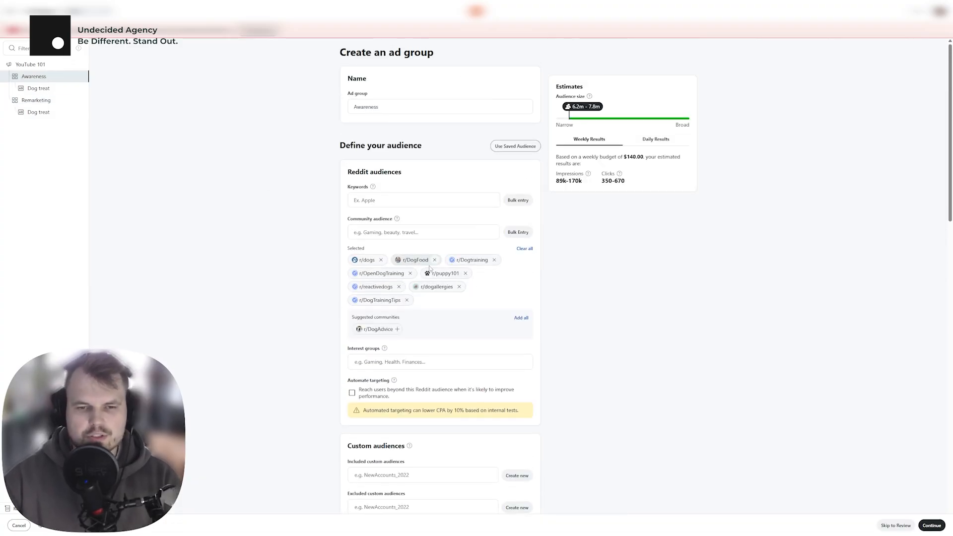
{"action": "mouse_move", "coordinate": [386, 273]}
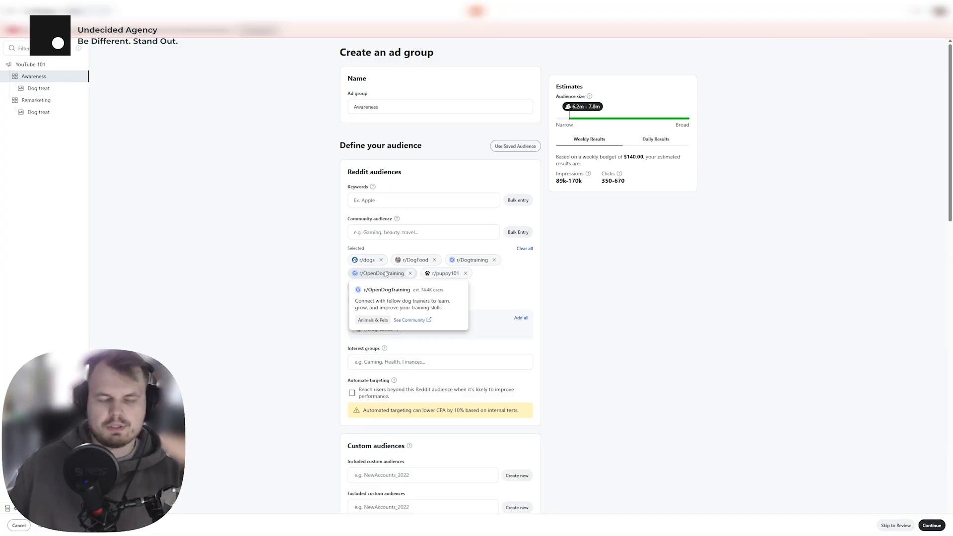
{"action": "scroll", "coordinate": [285, 290], "scroll_direction": "down", "scroll_amount": 3}
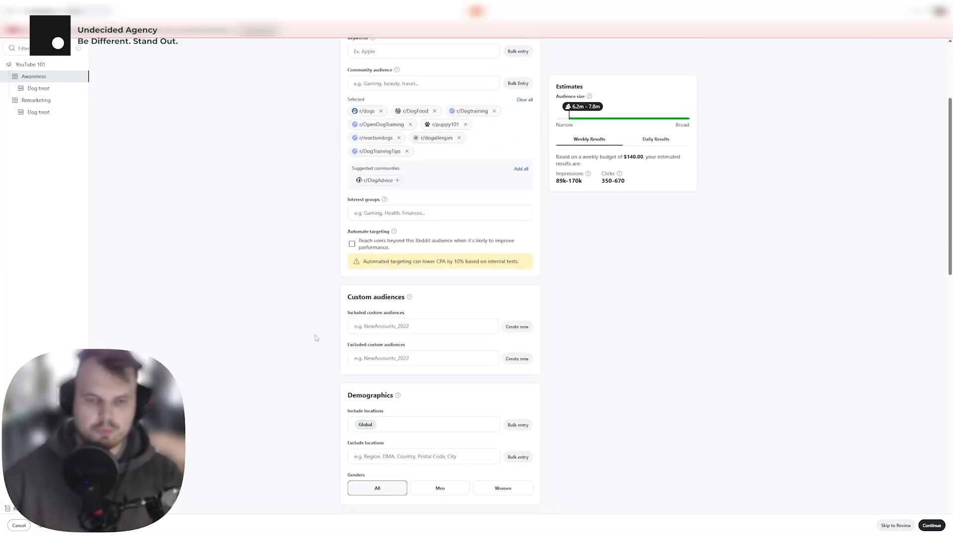
- Exclude the Website visitors custom audience from the Awareness ad group
{"action": "left_click", "coordinate": [392, 358]}
{"action": "left_click", "coordinate": [392, 381]}
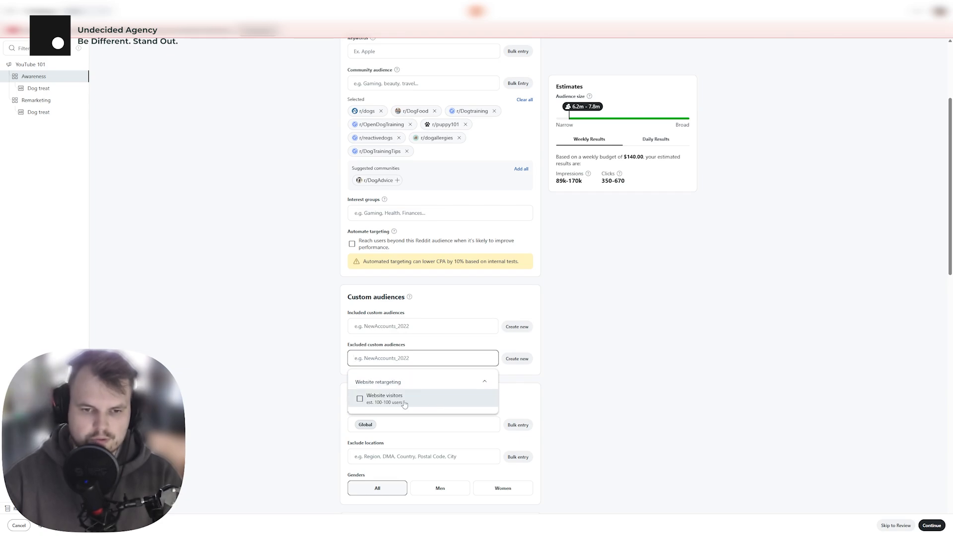
{"action": "left_click", "coordinate": [405, 403]}
{"action": "left_click", "coordinate": [682, 382]}
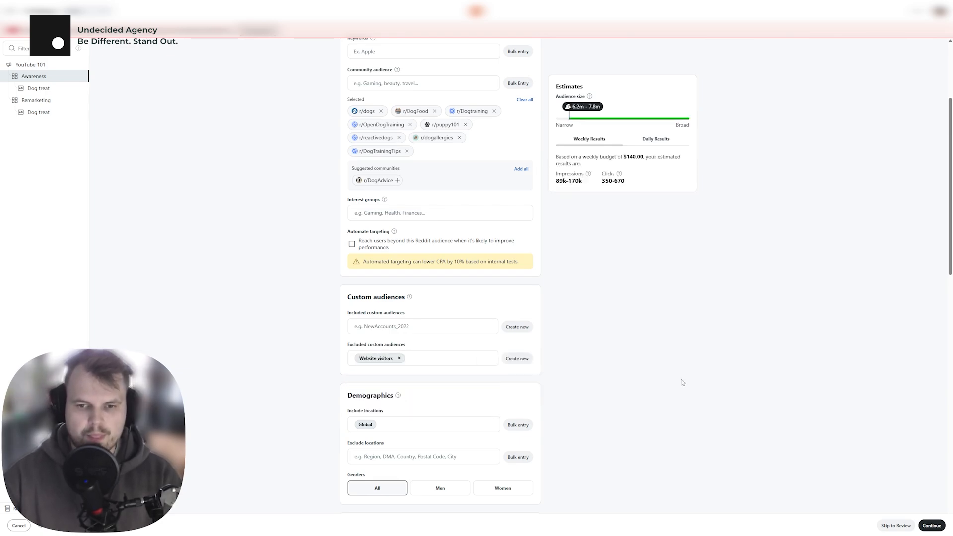
- Create a website retargeting audience named Website visitors 90d from the Page Visit event with a 90-day lookback window
{"action": "left_click", "coordinate": [518, 359]}
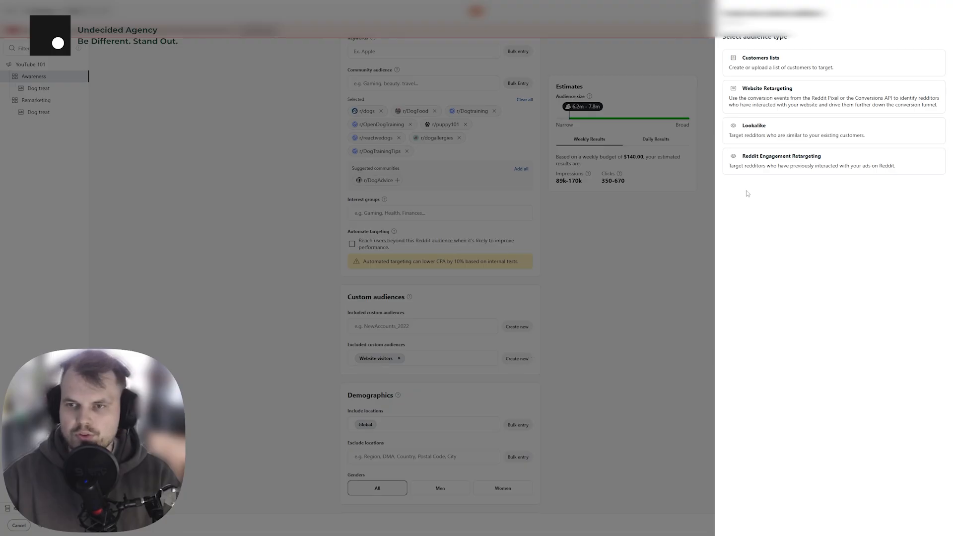
{"action": "left_click", "coordinate": [824, 100]}
{"action": "left_click", "coordinate": [767, 65]}
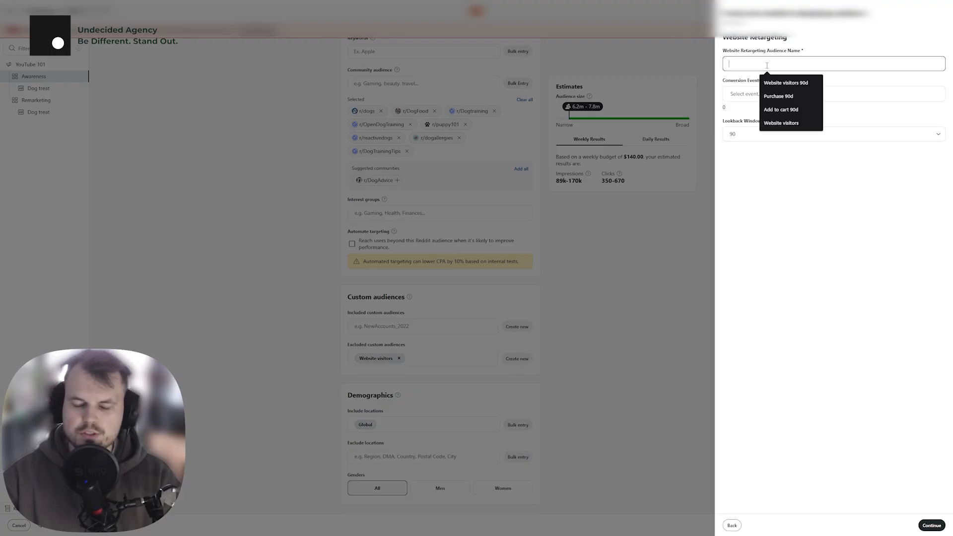
{"action": "type", "text": "Website visitors"}
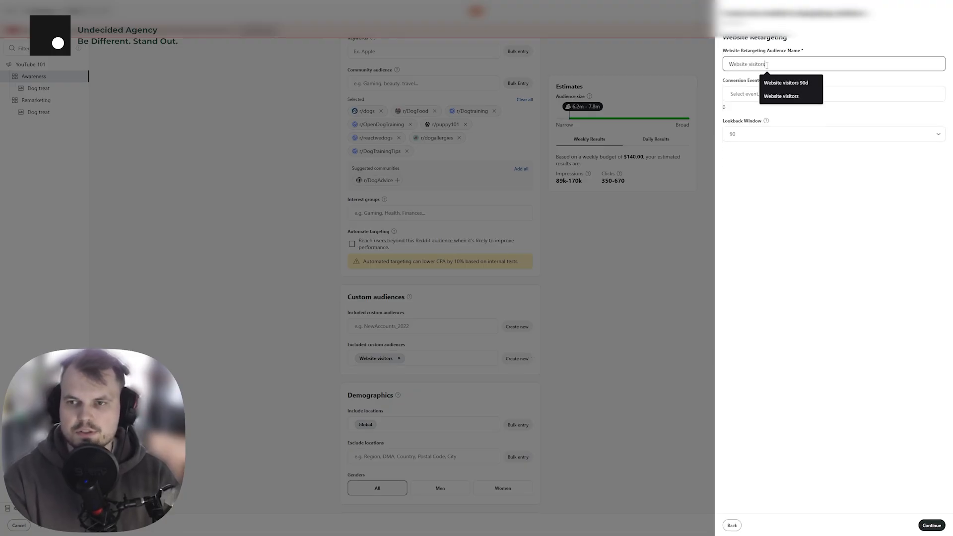
{"action": "type", "text": " 90d"}
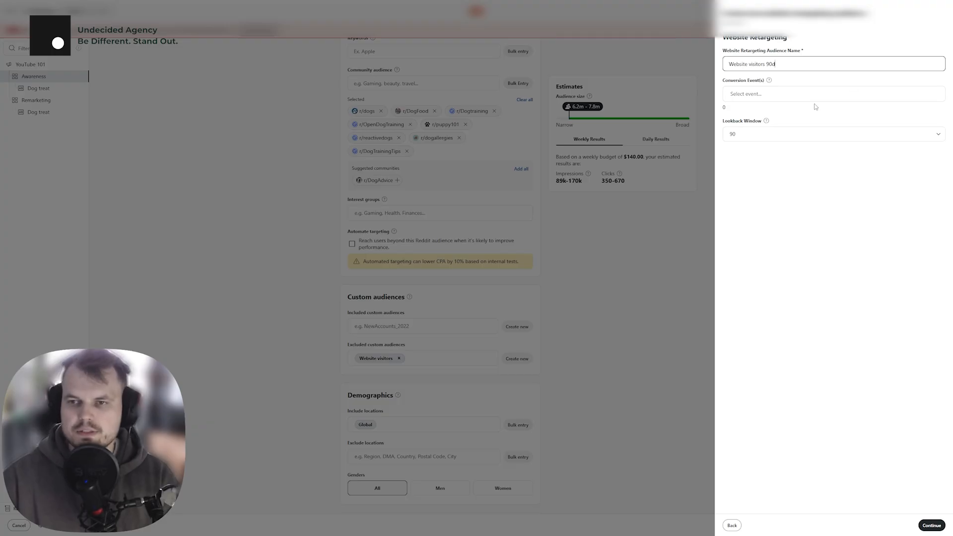
{"action": "left_click", "coordinate": [817, 97]}
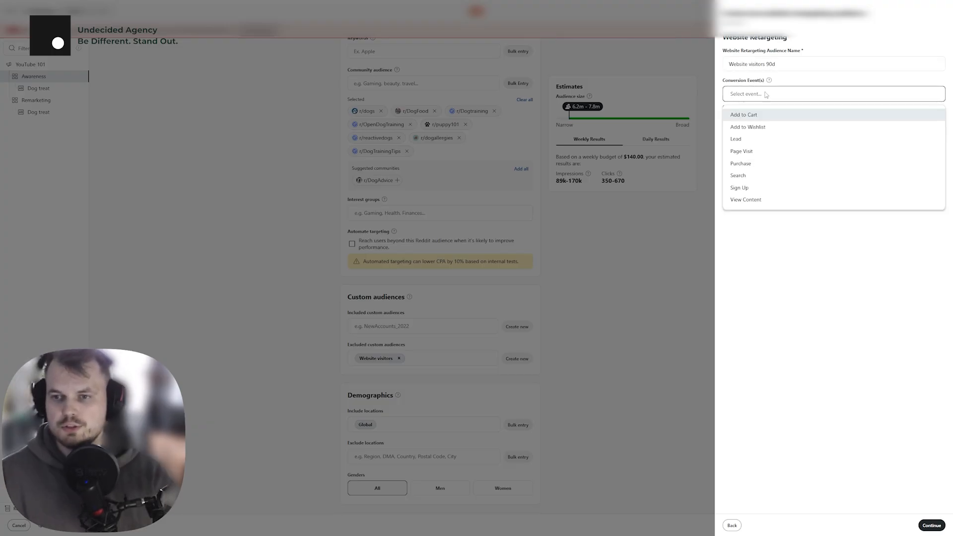
{"action": "left_click", "coordinate": [772, 151]}
{"action": "left_click", "coordinate": [745, 134]}
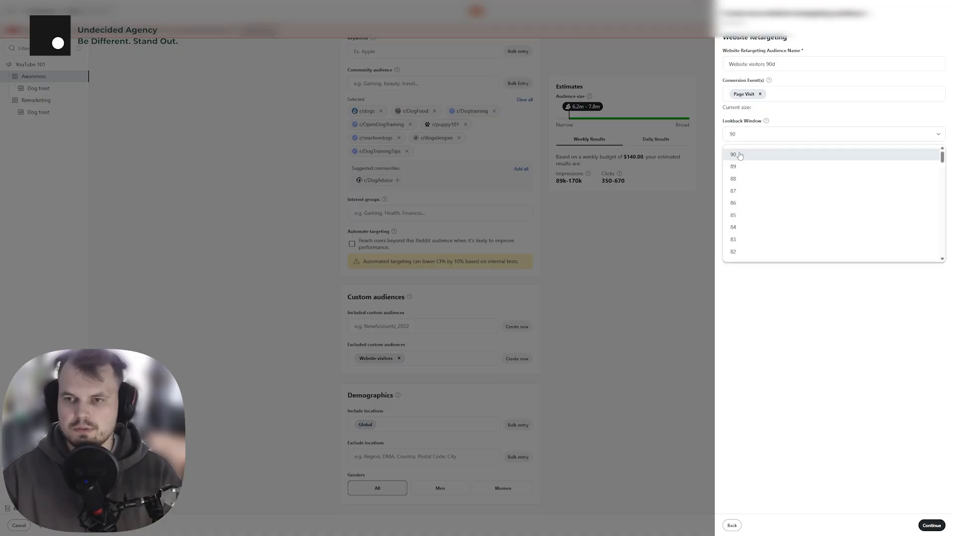
{"action": "left_click", "coordinate": [740, 155]}
{"action": "left_click", "coordinate": [932, 525]}
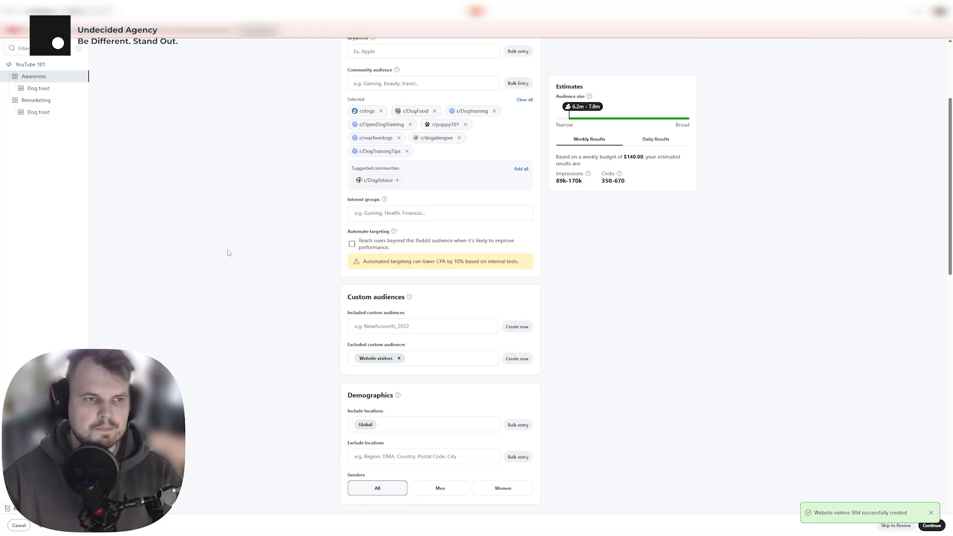
- Include the Website visitors 90d custom audience in the Remarketing ad group
{"action": "scroll", "coordinate": [486, 262], "scroll_direction": "up", "scroll_amount": 3}
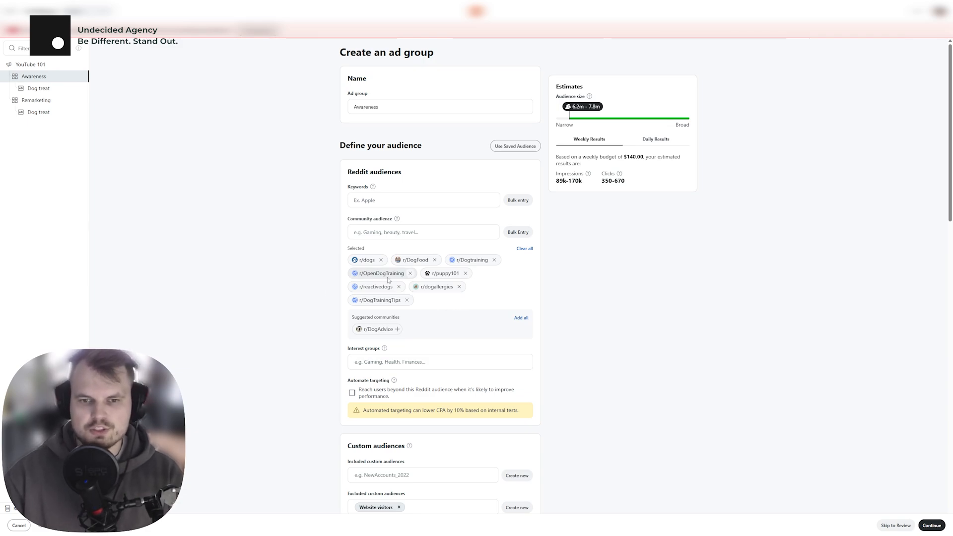
{"action": "mouse_move", "coordinate": [391, 279]}
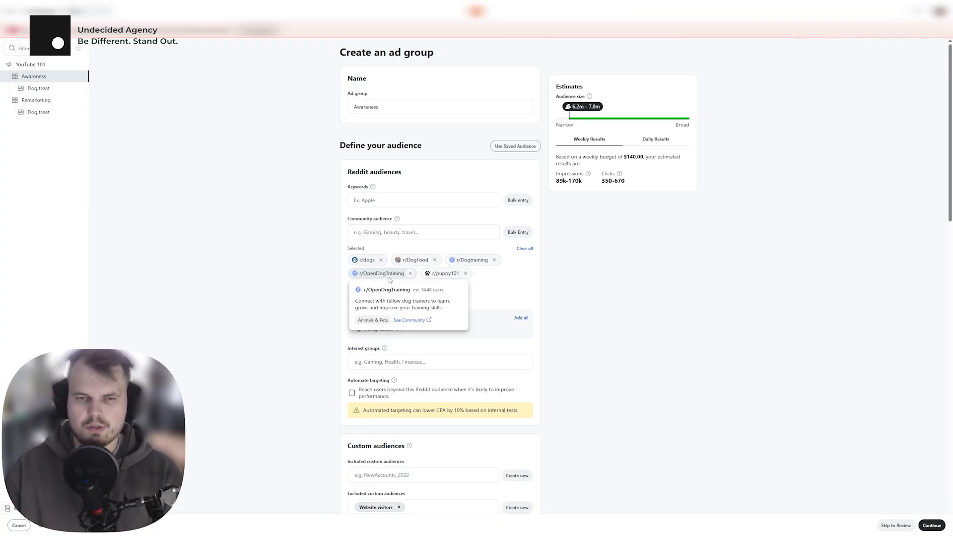
{"action": "left_click", "coordinate": [41, 101]}
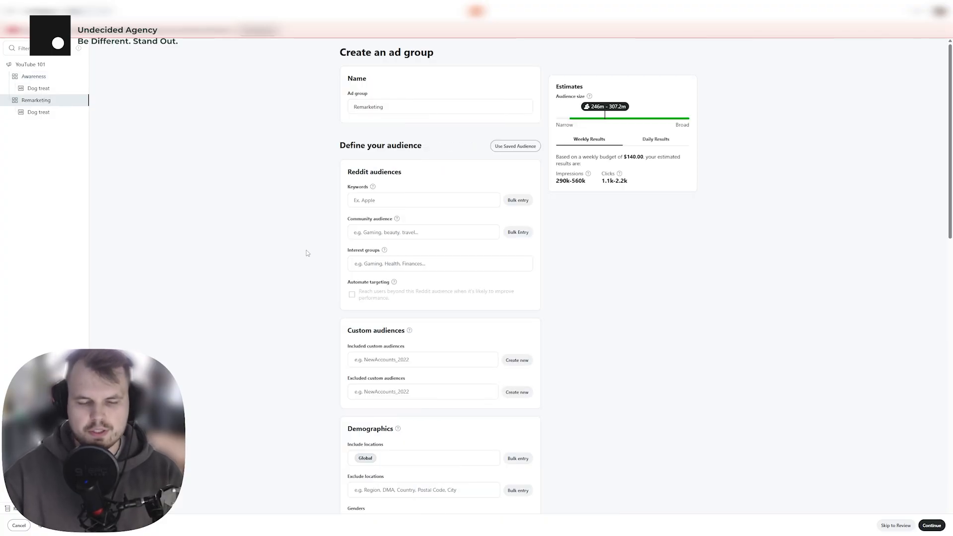
{"action": "left_click", "coordinate": [411, 364]}
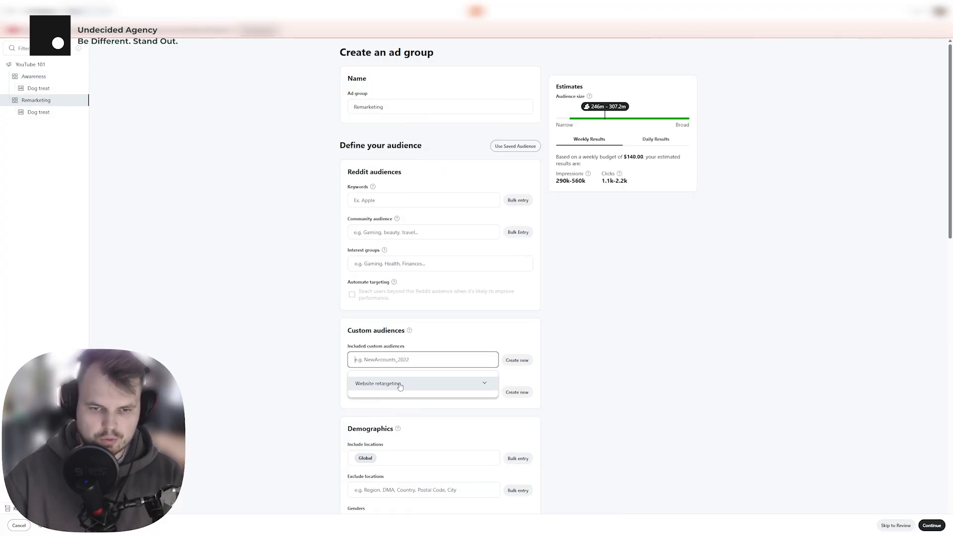
{"action": "left_click", "coordinate": [412, 384]}
{"action": "left_click", "coordinate": [414, 400]}
{"action": "left_click", "coordinate": [410, 420]}
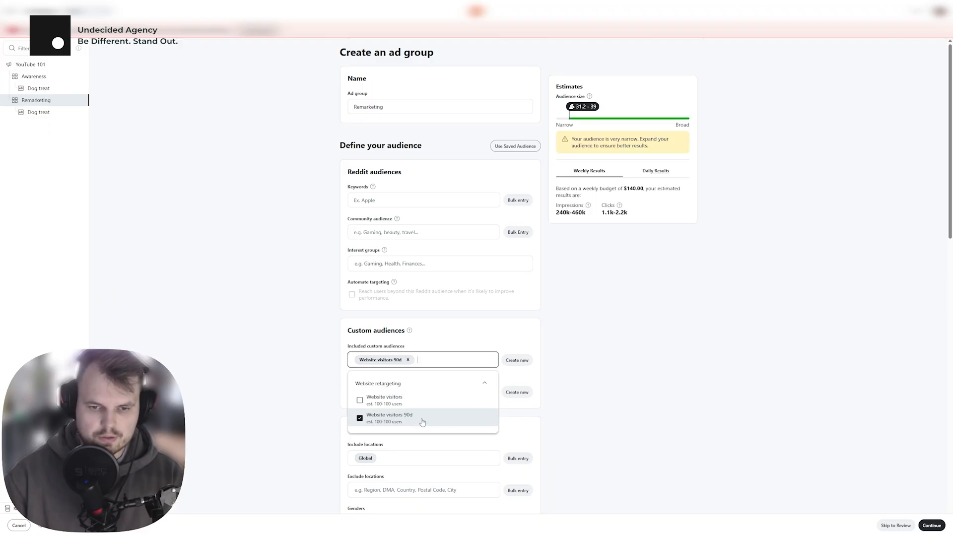
{"action": "left_click", "coordinate": [317, 370]}
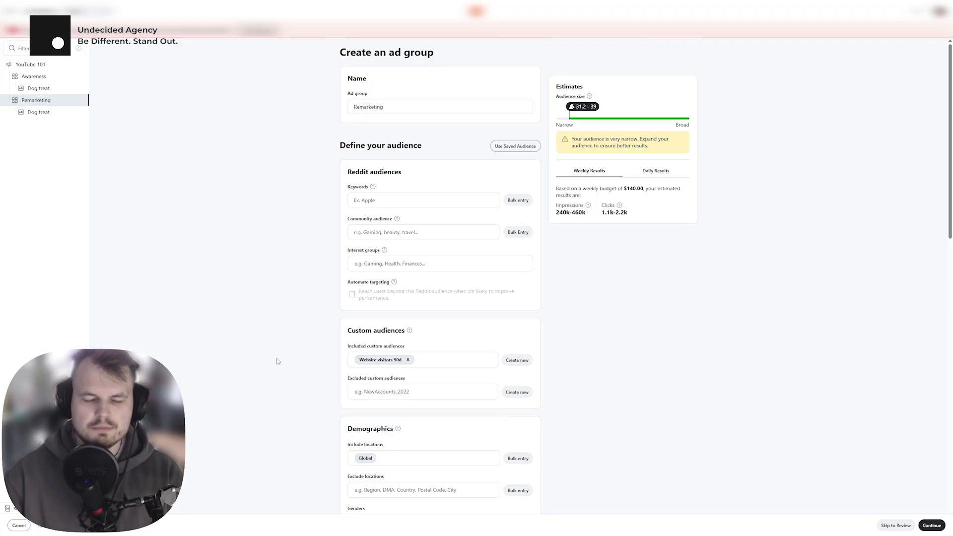
- Set the Remarketing ad group's daily budget to $5.00
{"action": "scroll", "coordinate": [276, 357], "scroll_direction": "down", "scroll_amount": 5}
{"action": "scroll", "coordinate": [277, 358], "scroll_direction": "up", "scroll_amount": 5}
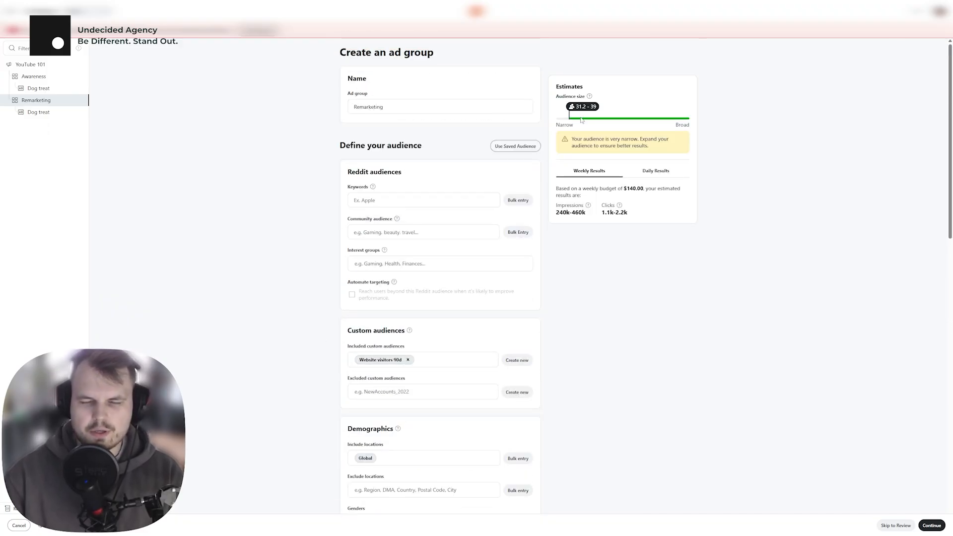
{"action": "left_click", "coordinate": [33, 76]}
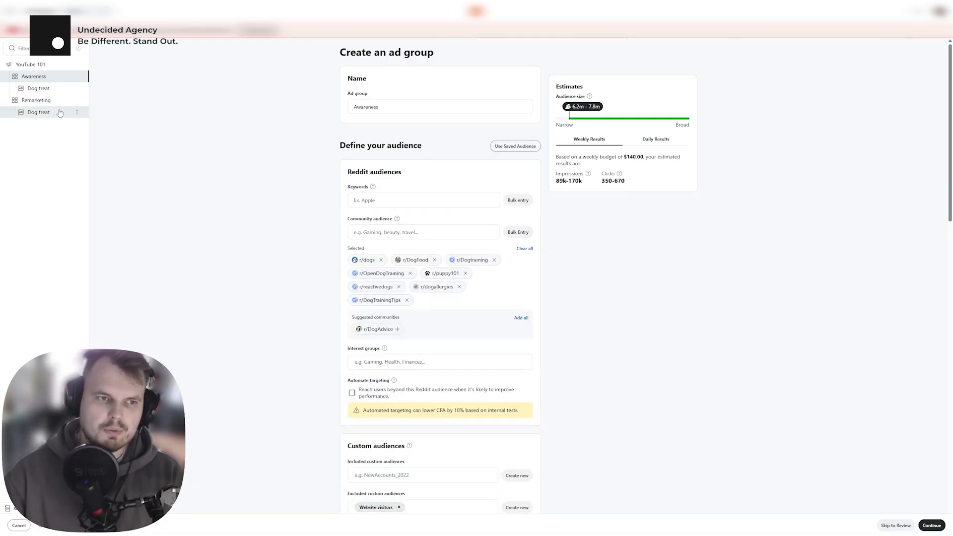
{"action": "left_click", "coordinate": [47, 101]}
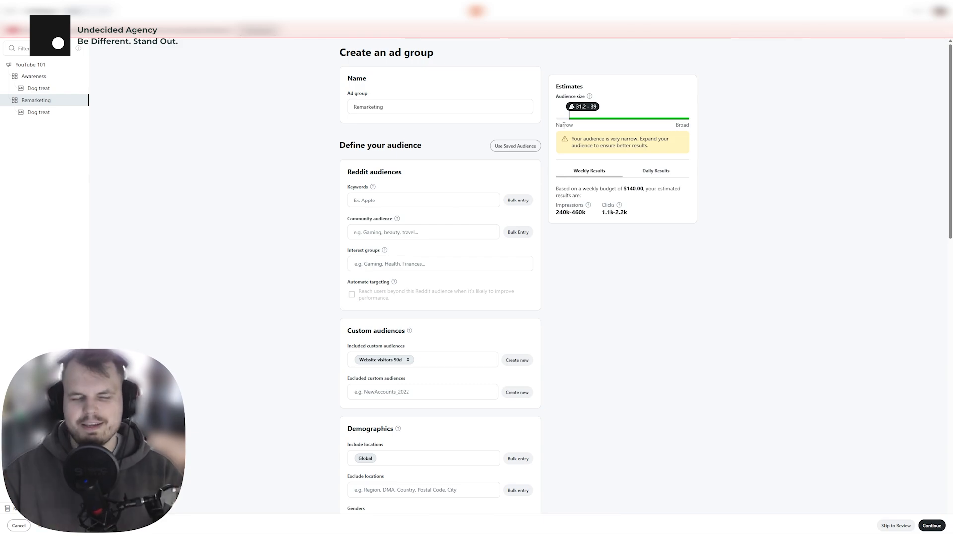
{"action": "scroll", "coordinate": [328, 259], "scroll_direction": "down", "scroll_amount": 15}
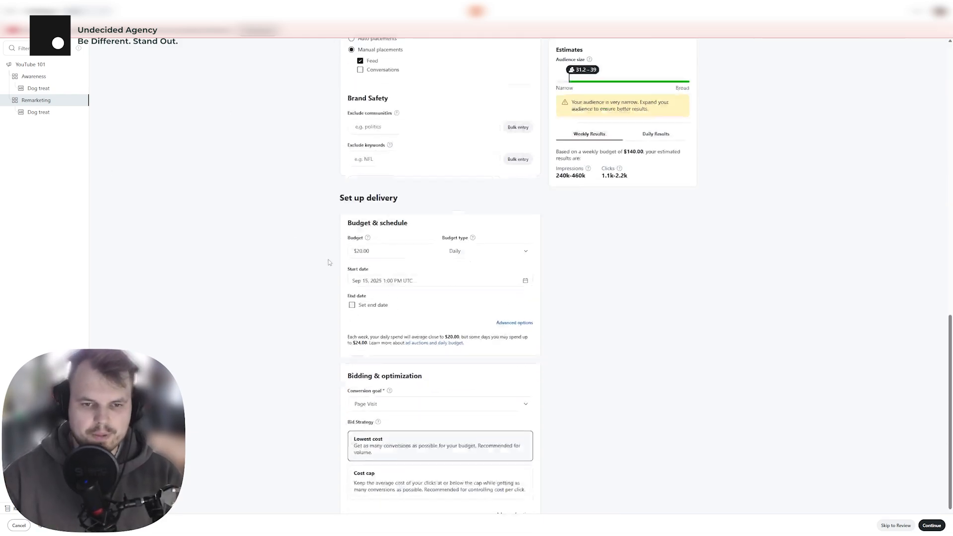
{"action": "left_click_drag", "start_coordinate": [378, 217], "coordinate": [282, 208]}
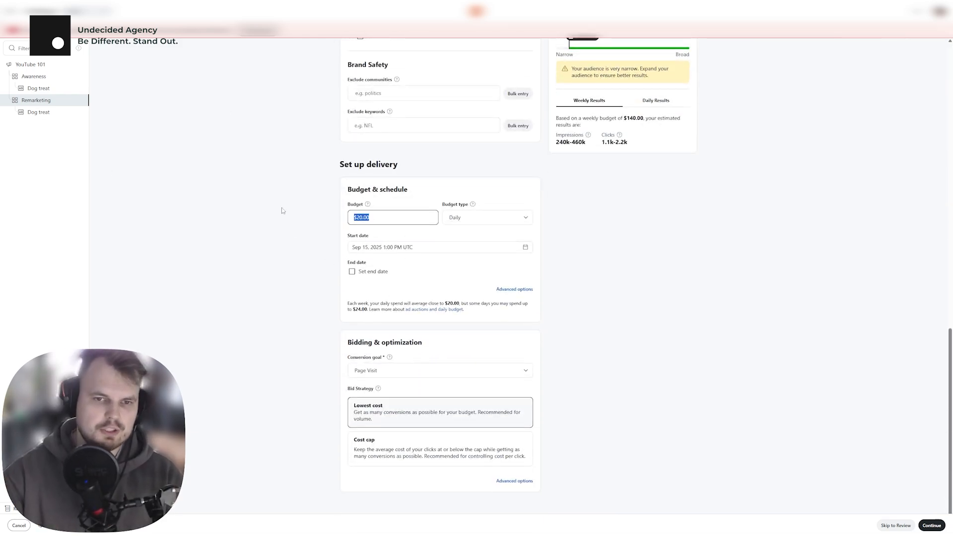
{"action": "type", "text": "5"}
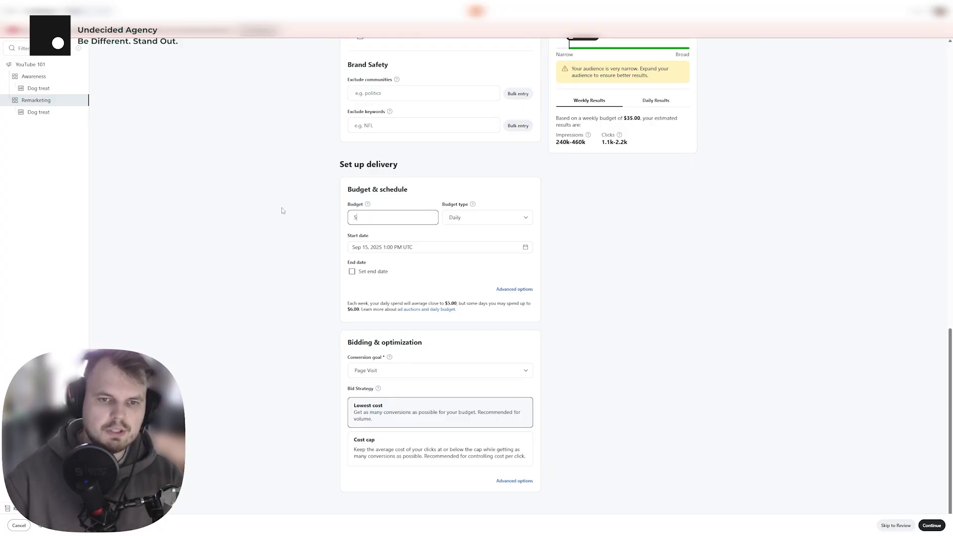
{"action": "left_click", "coordinate": [245, 212]}
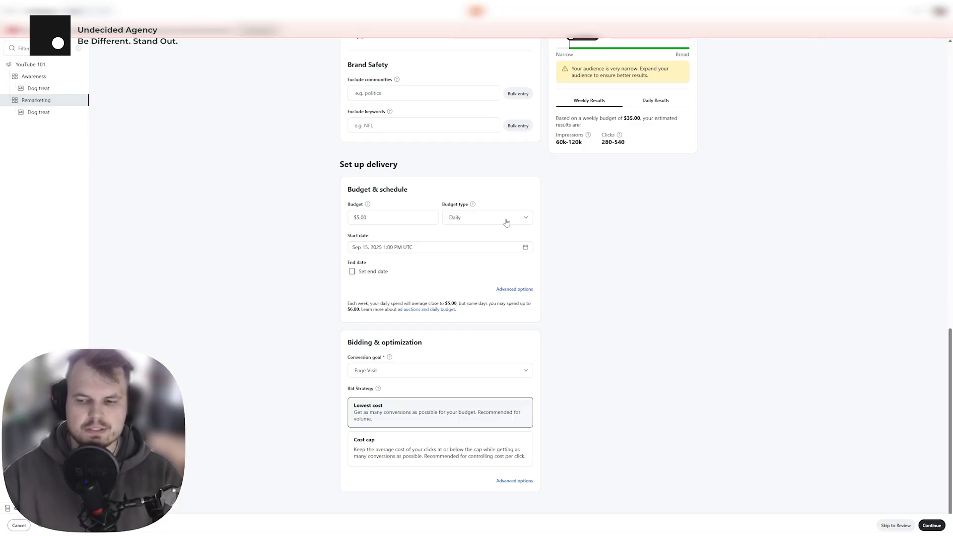
- Review and publish the campaign, declining the conversion tracking setup and dismissing the performance measurement prompt
{"action": "left_click", "coordinate": [933, 525]}
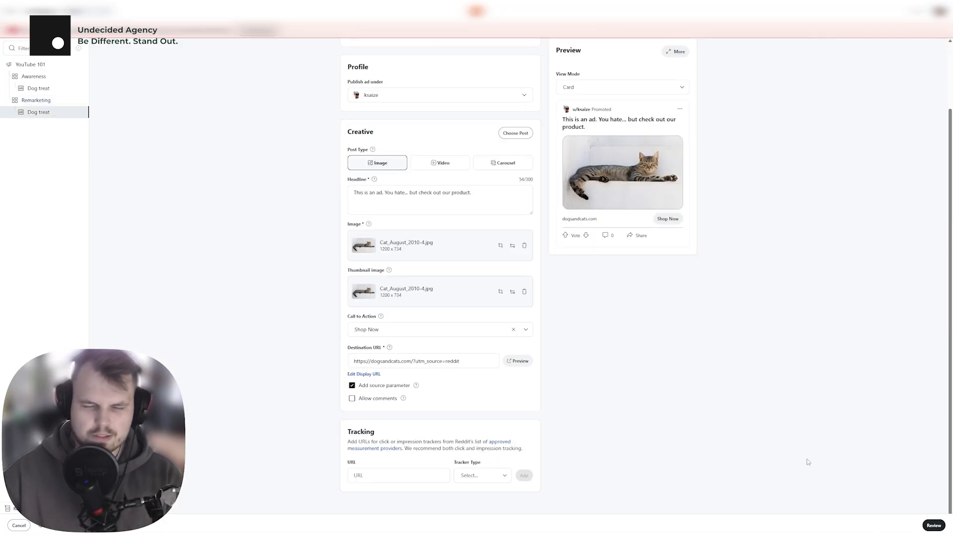
{"action": "left_click", "coordinate": [935, 525]}
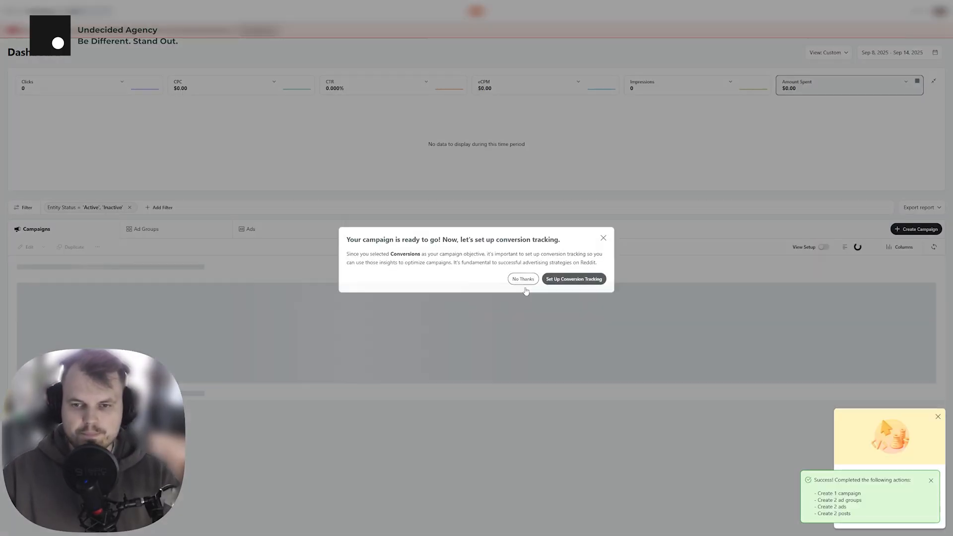
{"action": "left_click", "coordinate": [524, 279]}
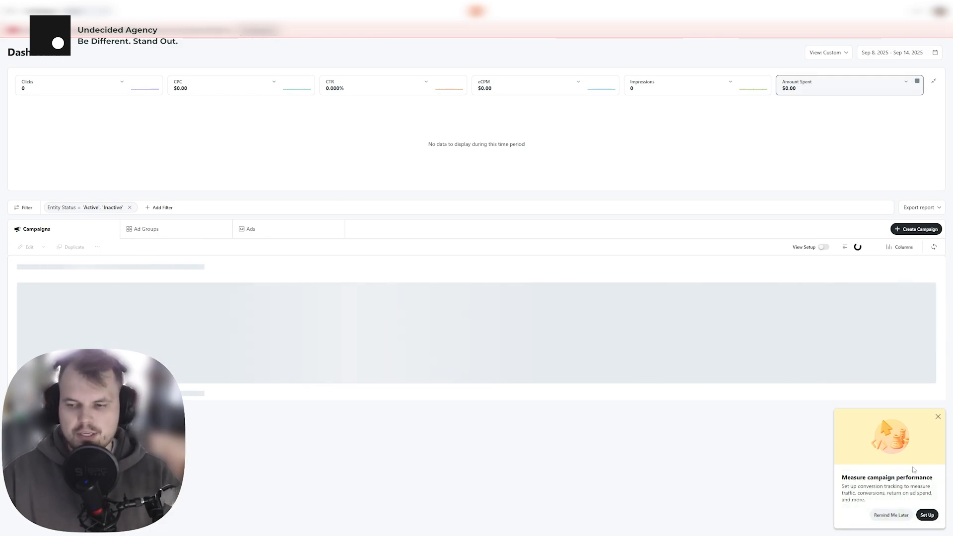
{"action": "left_click", "coordinate": [939, 416]}
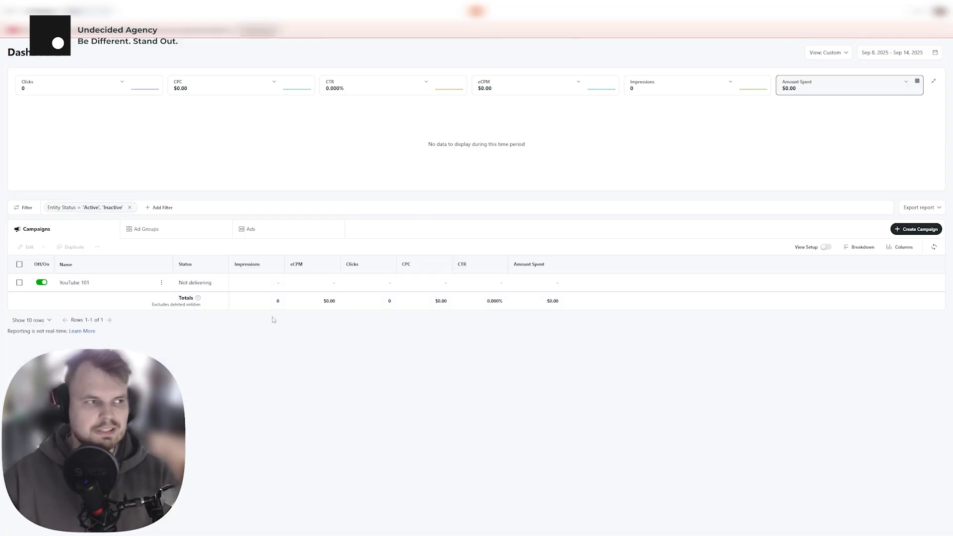
- Examine the YouTube 101 campaign's ad groups and the ads belonging to Remarketing and Awareness, returning to the ad group list
{"action": "left_click", "coordinate": [19, 282]}
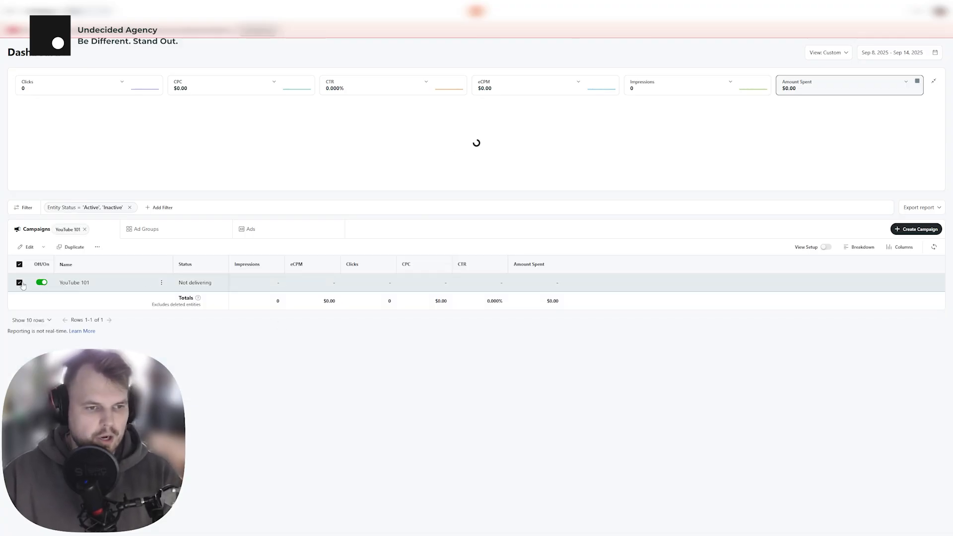
{"action": "left_click", "coordinate": [144, 230]}
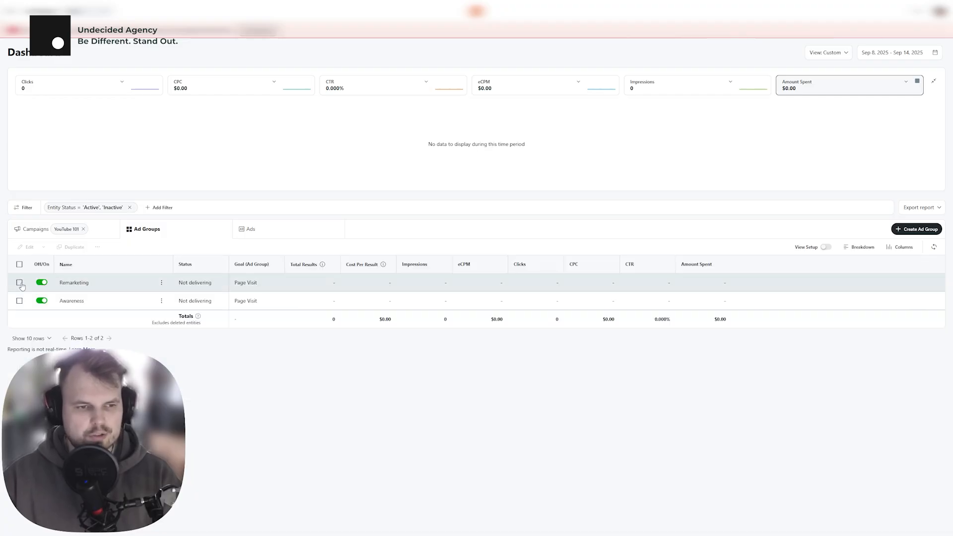
{"action": "left_click", "coordinate": [20, 283]}
{"action": "left_click", "coordinate": [20, 302]}
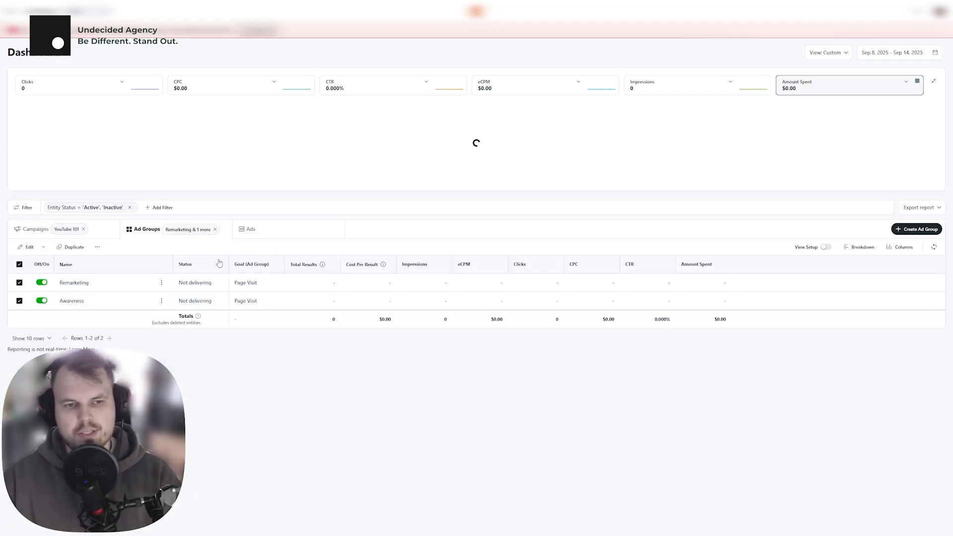
{"action": "left_click", "coordinate": [245, 238]}
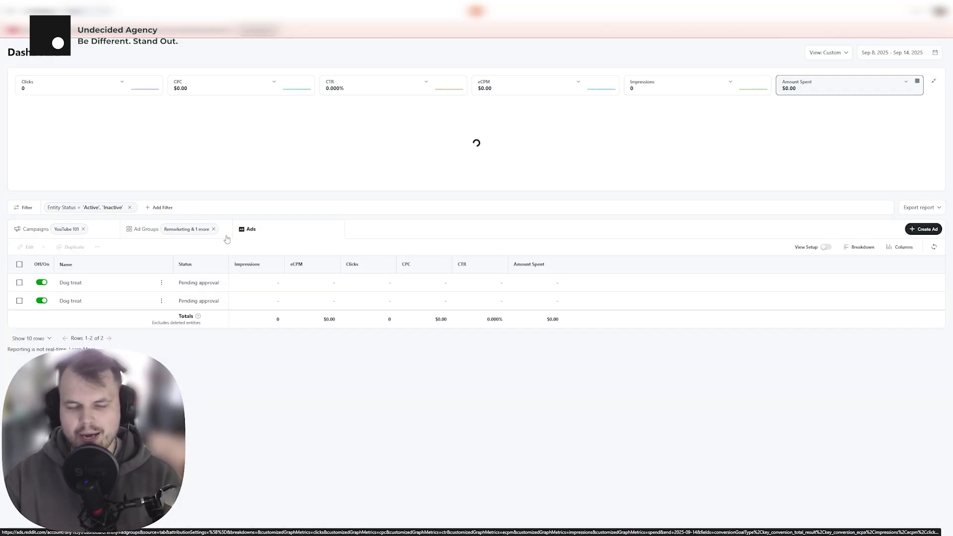
{"action": "left_click", "coordinate": [227, 239]}
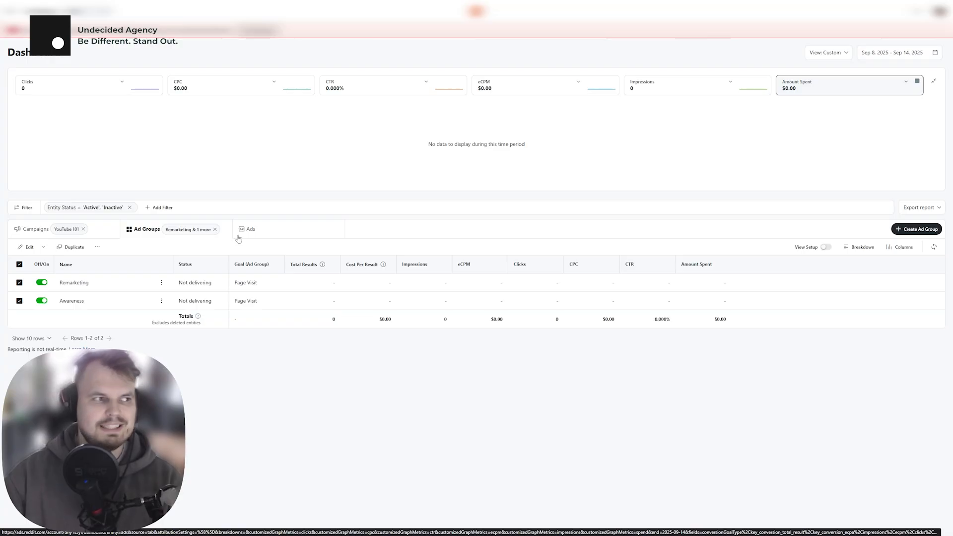